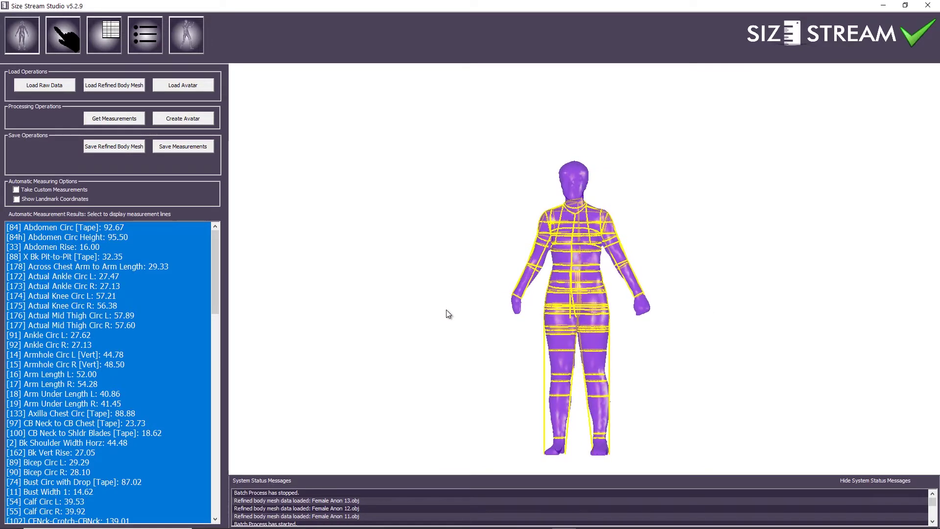
# Step: Display the landmark coordinates on the body mesh and inspect the upper body from the front and the back
pyautogui.click(17, 199)
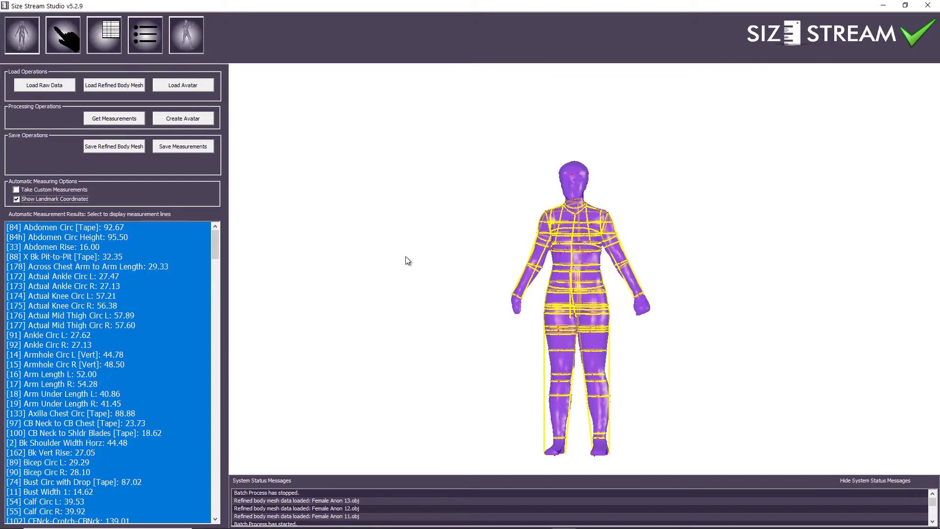
pyautogui.scroll(5, 630, 266)
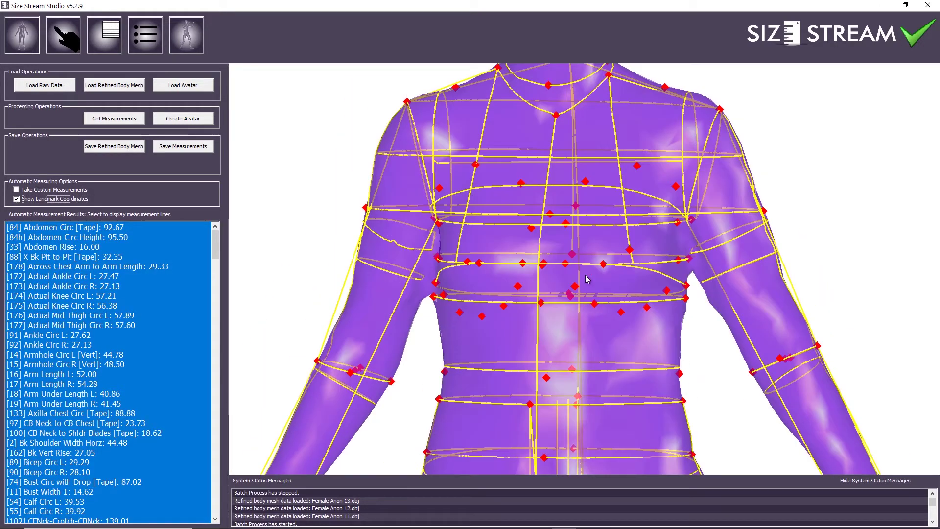
pyautogui.moveTo(588, 279); pyautogui.dragTo(499, 303)
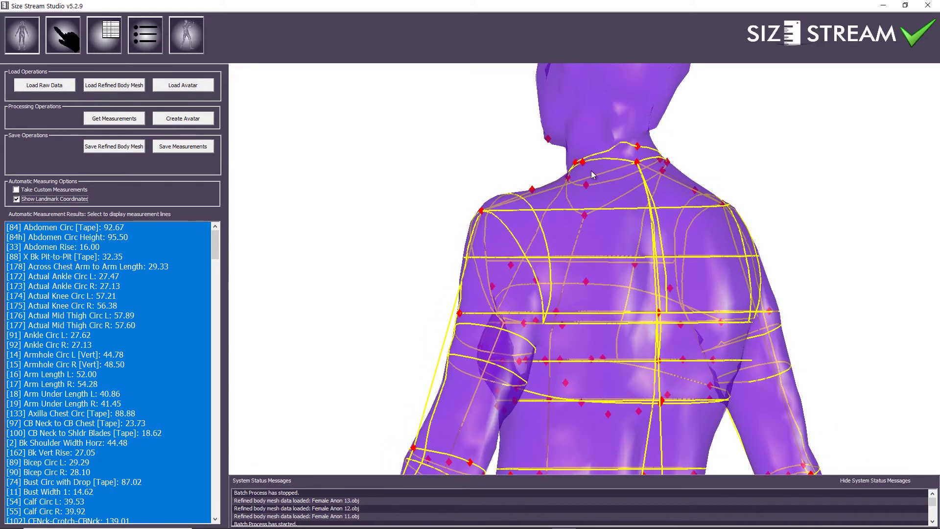
pyautogui.moveTo(623, 167); pyautogui.dragTo(514, 243)
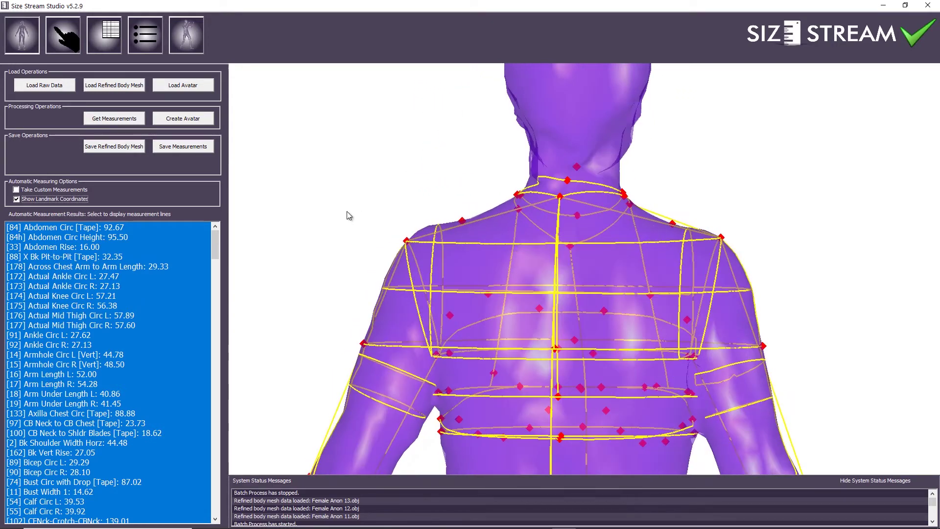
# Step: Switch to manual measuring and activate the Move Landmarks Tool for the refined body mesh
pyautogui.click(63, 35)
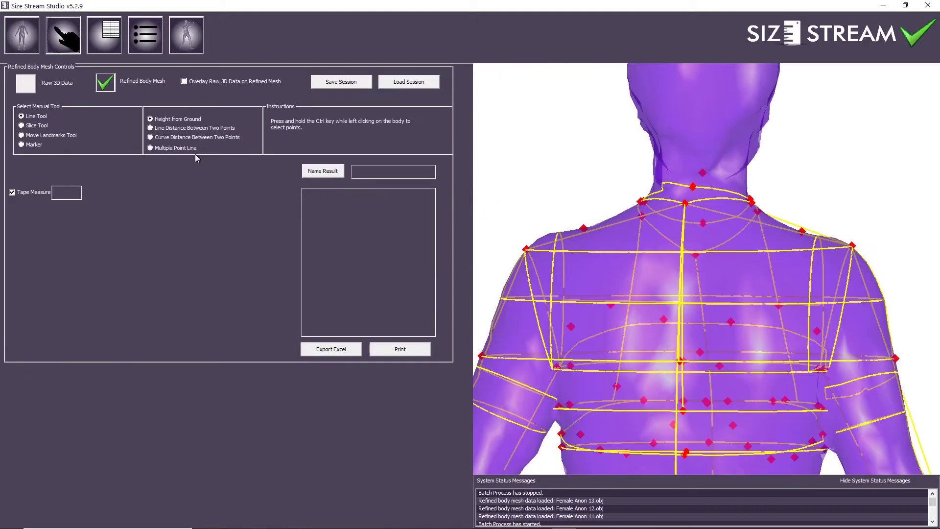
pyautogui.moveTo(488, 293); pyautogui.dragTo(615, 292)
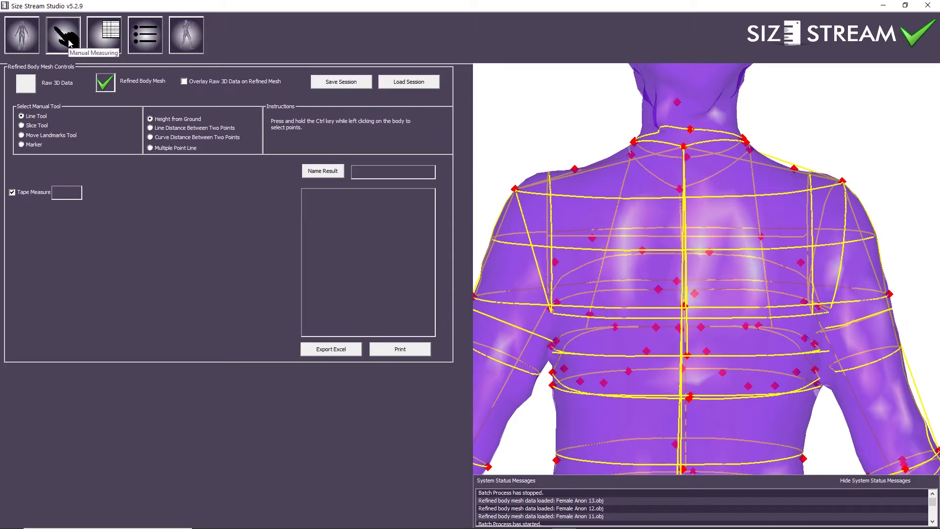
pyautogui.click(21, 135)
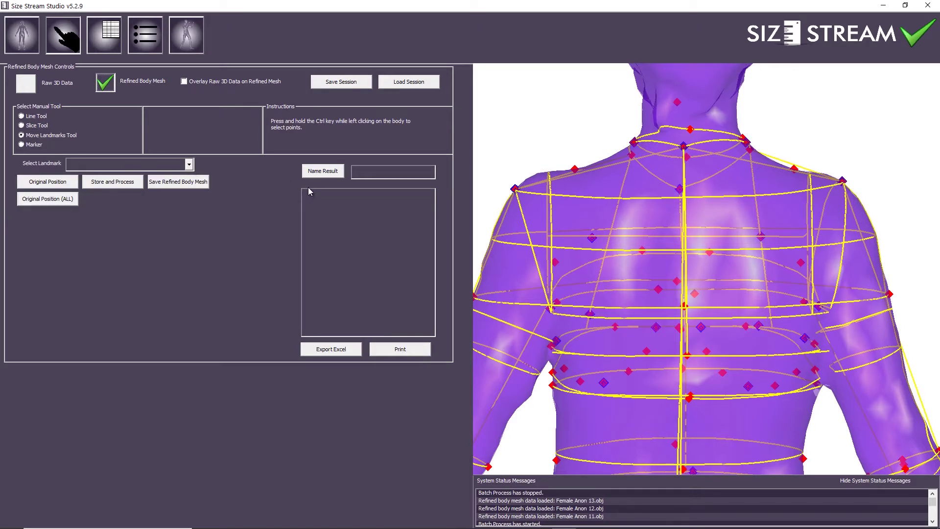
pyautogui.moveTo(539, 313); pyautogui.dragTo(558, 302, button='middle')
pyautogui.moveTo(623, 311); pyautogui.dragTo(662, 334)
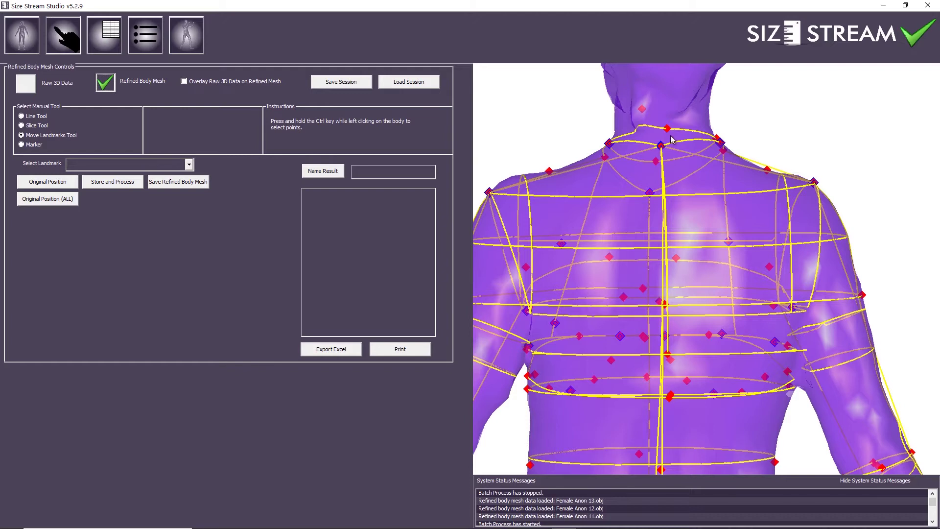
# Step: Move the NeckBack landmark slightly down the back of the neck, and store and process the change
pyautogui.click(192, 166)
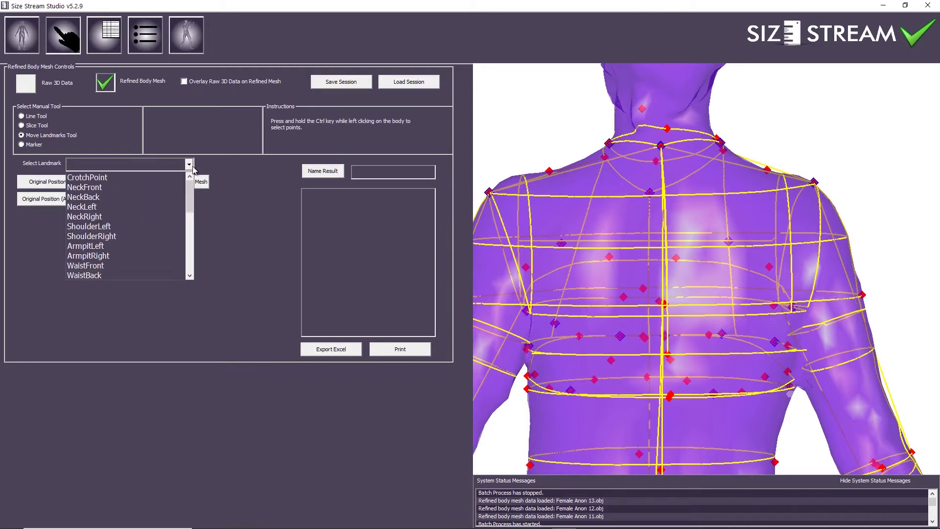
pyautogui.click(131, 196)
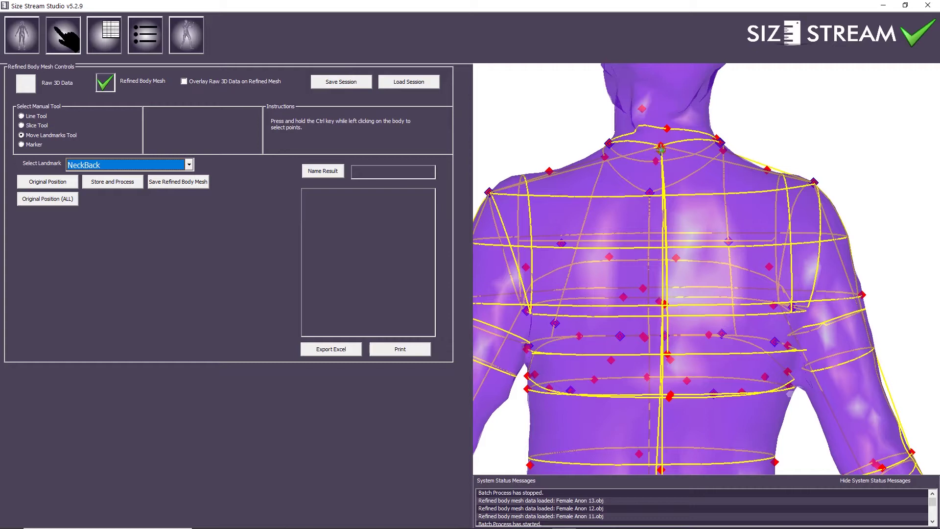
pyautogui.moveTo(664, 158); pyautogui.dragTo(482, 200)
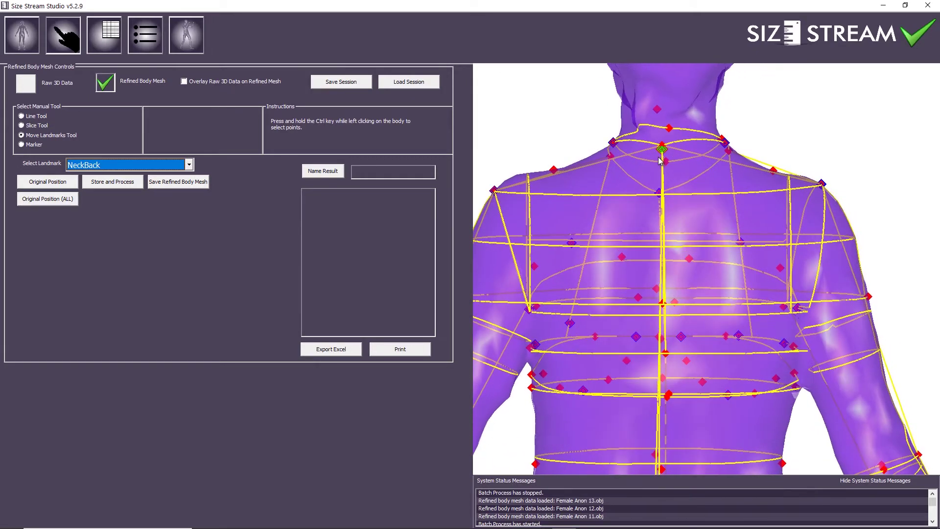
pyautogui.click(122, 182)
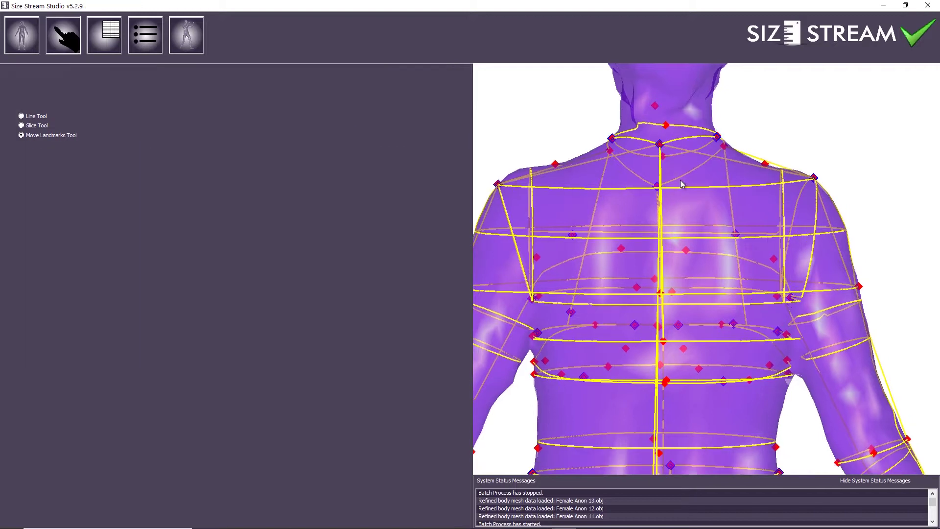
pyautogui.moveTo(683, 189); pyautogui.dragTo(652, 185)
pyautogui.moveTo(662, 147); pyautogui.dragTo(701, 175)
pyautogui.moveTo(638, 198); pyautogui.dragTo(682, 249)
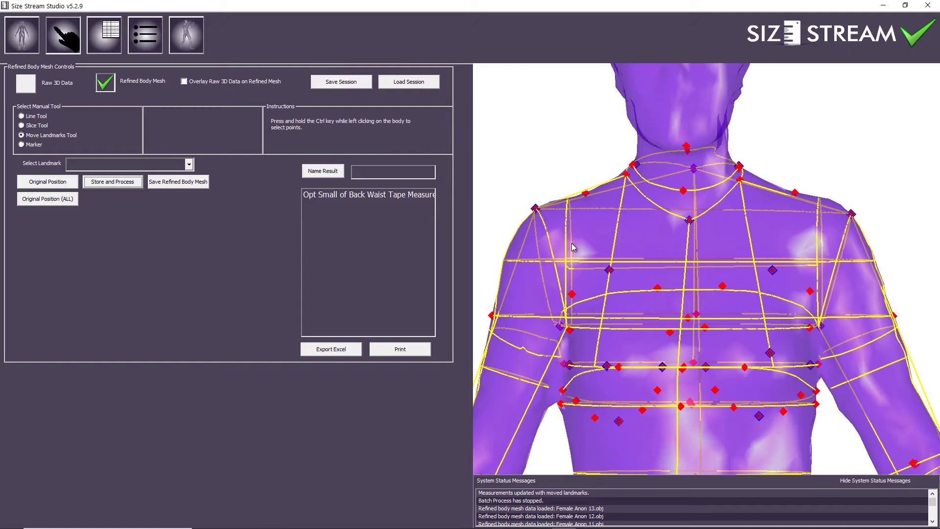
# Step: Move the ShoulderLeft landmark slightly up and inward on the left shoulder, and store and process the change
pyautogui.moveTo(572, 242); pyautogui.dragTo(588, 224, button='middle')
pyautogui.moveTo(777, 220); pyautogui.dragTo(712, 232)
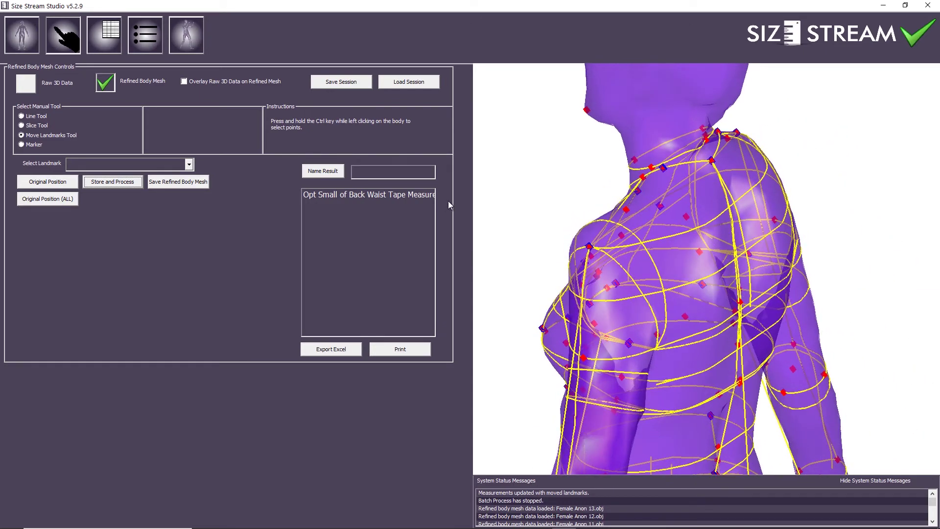
pyautogui.click(189, 165)
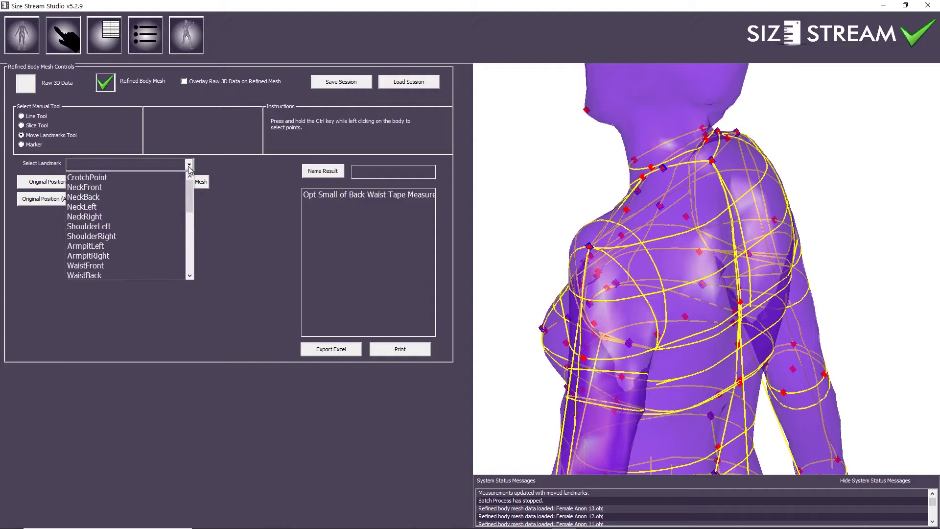
pyautogui.click(144, 229)
pyautogui.moveTo(558, 284); pyautogui.dragTo(577, 296)
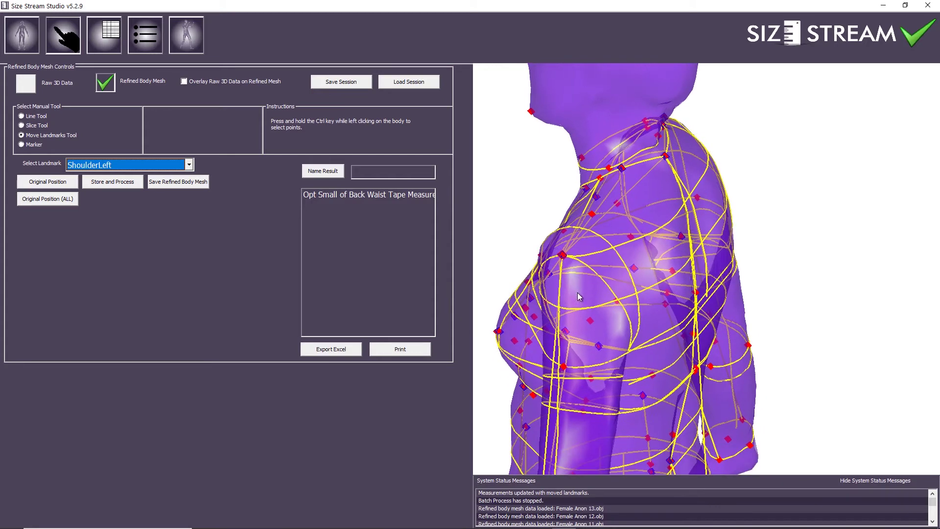
pyautogui.keyDown('ctrl'); pyautogui.click(568, 243); pyautogui.keyUp('ctrl')
pyautogui.moveTo(572, 271); pyautogui.dragTo(598, 259)
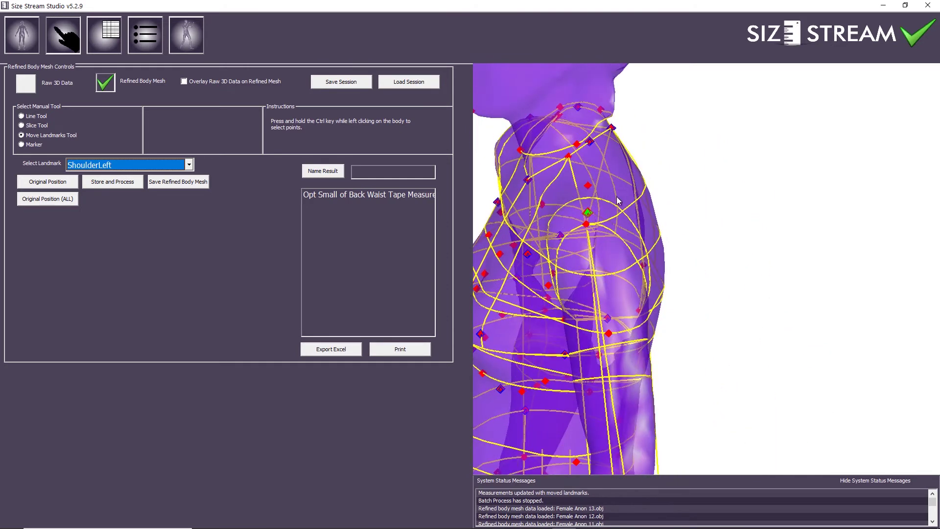
pyautogui.moveTo(584, 226); pyautogui.dragTo(591, 251)
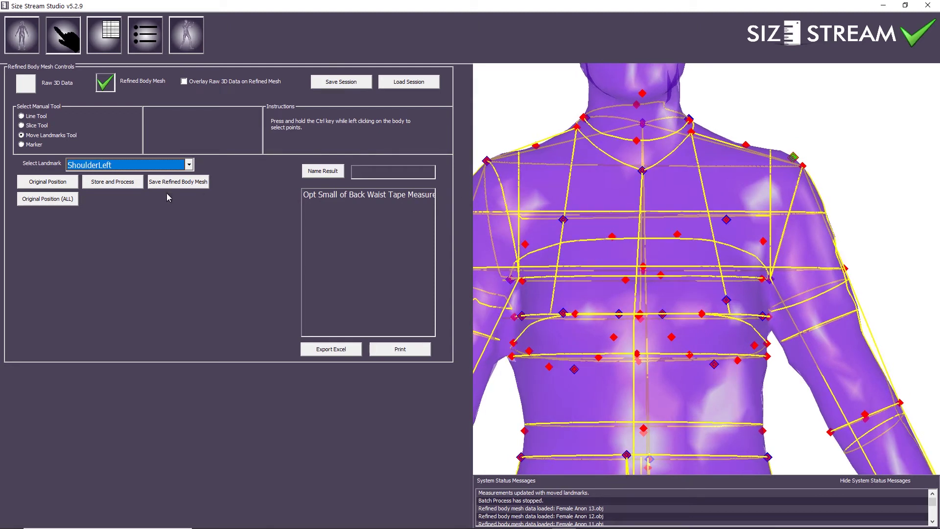
pyautogui.click(128, 184)
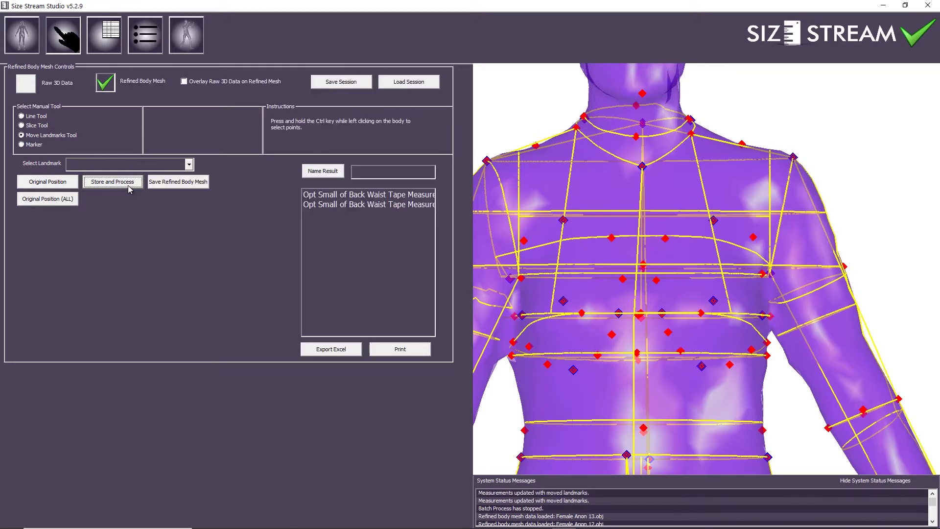
# Step: Save the refined body mesh in the Sample Data folder as Female Anon 11-X-CBNk-LShldr.obj
pyautogui.moveTo(562, 233)
pyautogui.mouseDown()
pyautogui.moveTo(527, 245)
pyautogui.moveTo(436, 246)
pyautogui.moveTo(604, 248)
pyautogui.moveTo(541, 246)
pyautogui.moveTo(568, 248)
pyautogui.moveTo(552, 246)
pyautogui.mouseUp()
pyautogui.moveTo(625, 210); pyautogui.dragTo(612, 279, button='middle')
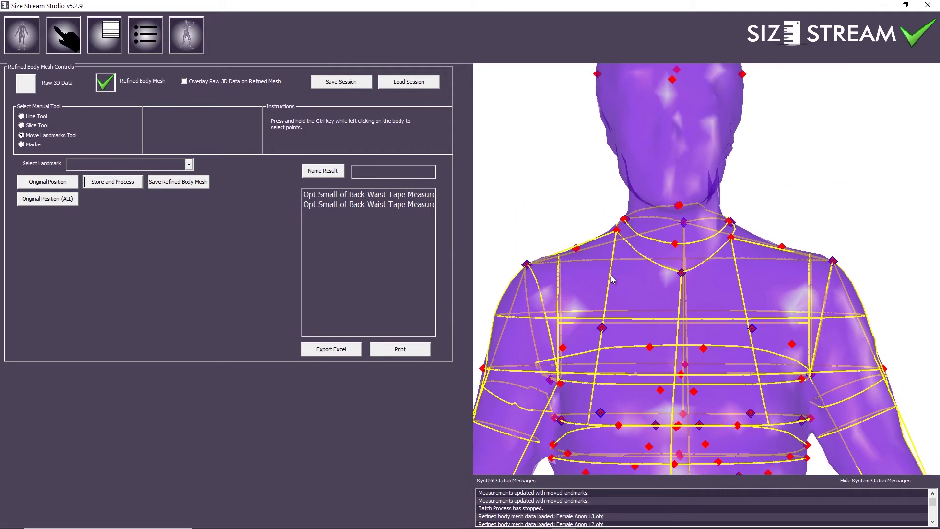
pyautogui.moveTo(610, 276); pyautogui.dragTo(610, 270)
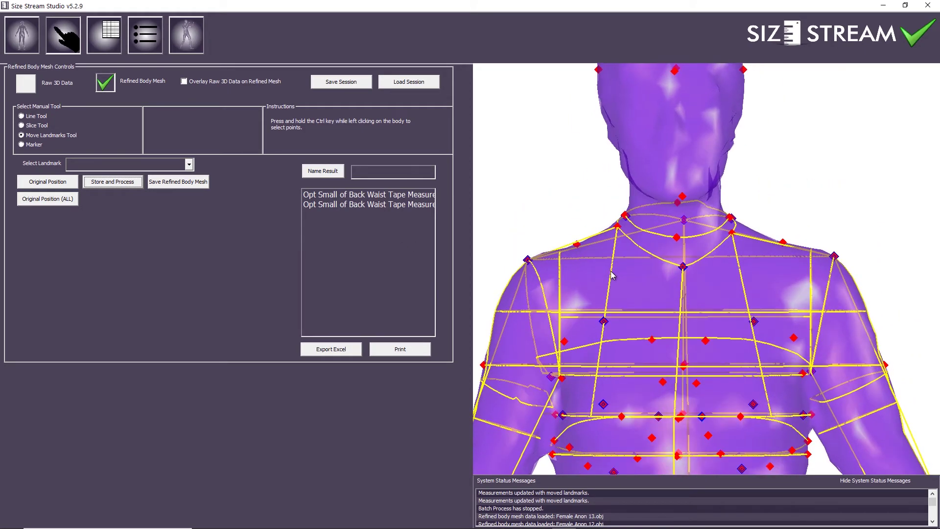
pyautogui.click(190, 186)
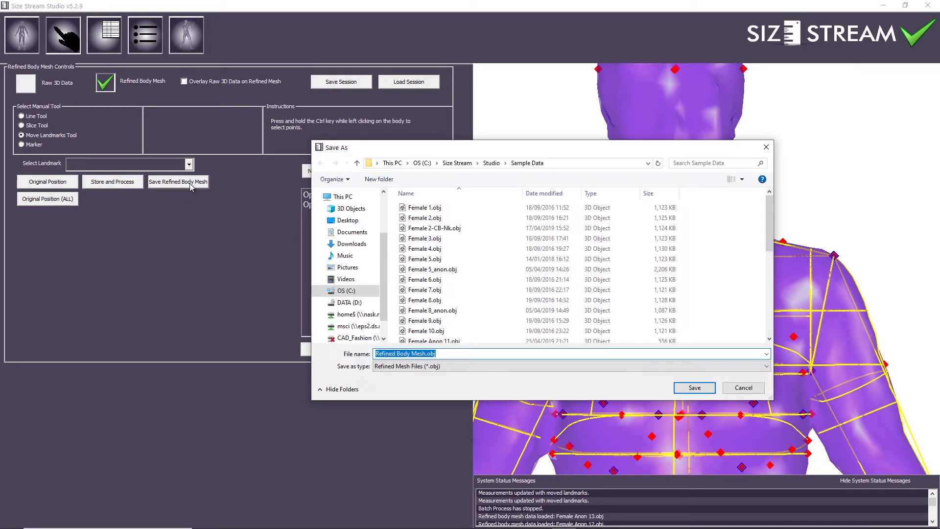
pyautogui.scroll(-2, 433, 309)
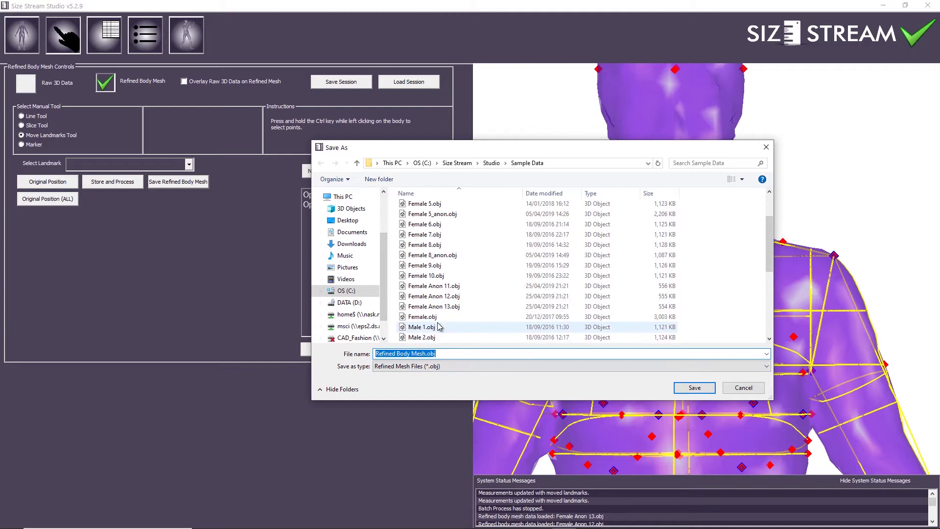
pyautogui.click(430, 286)
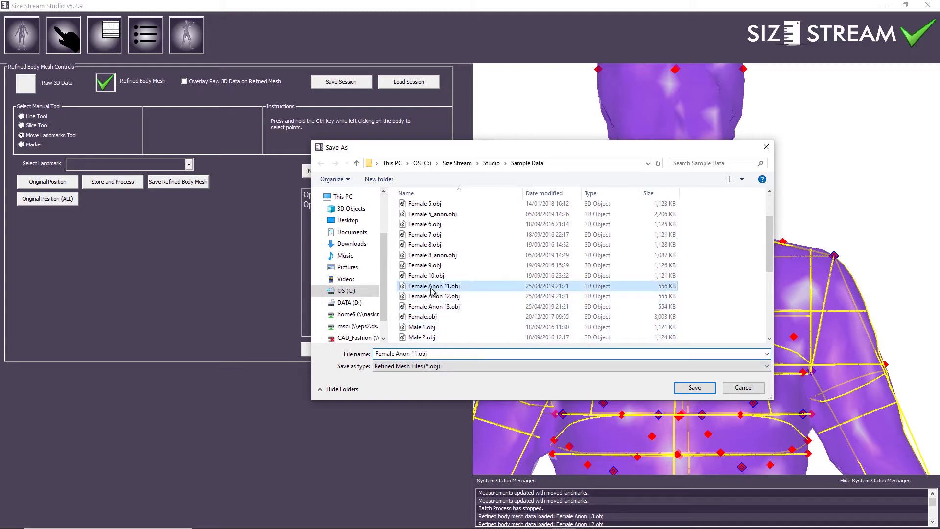
pyautogui.click(420, 354)
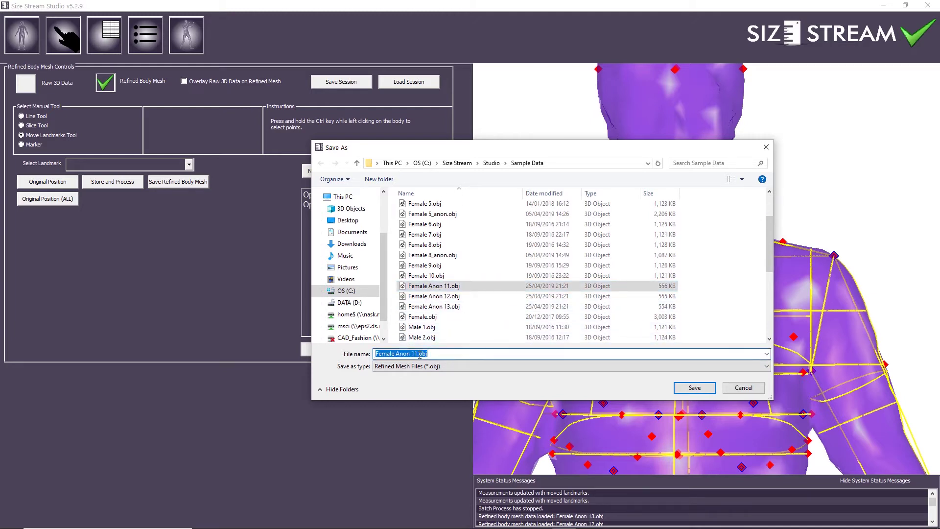
pyautogui.click(414, 353)
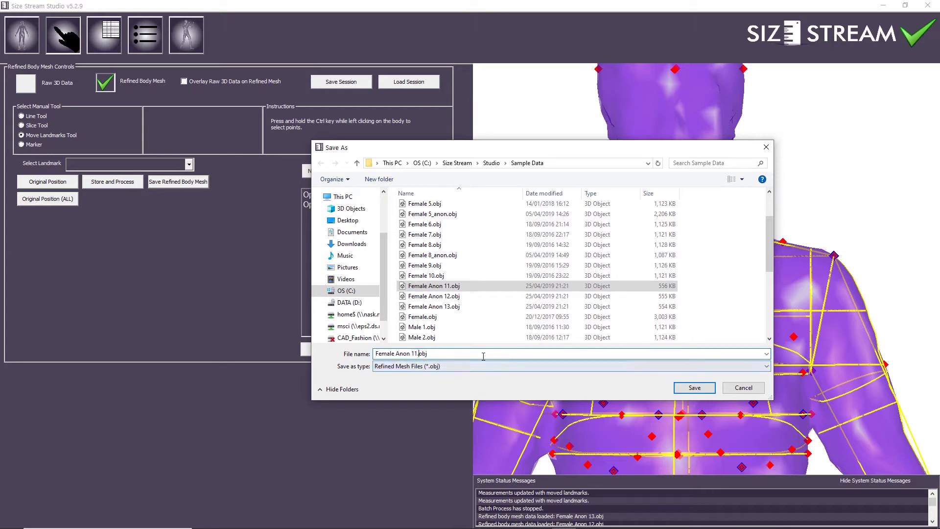
pyautogui.write('-0')
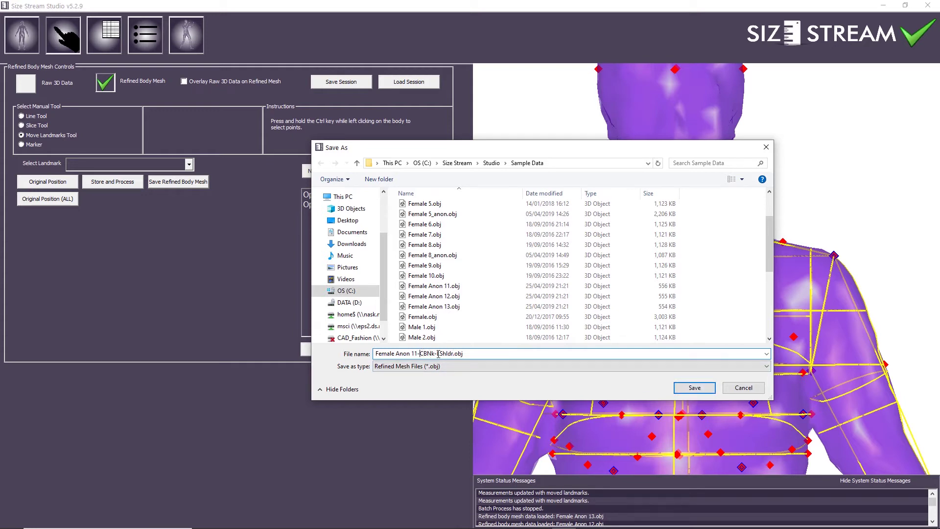
pyautogui.write('X-')
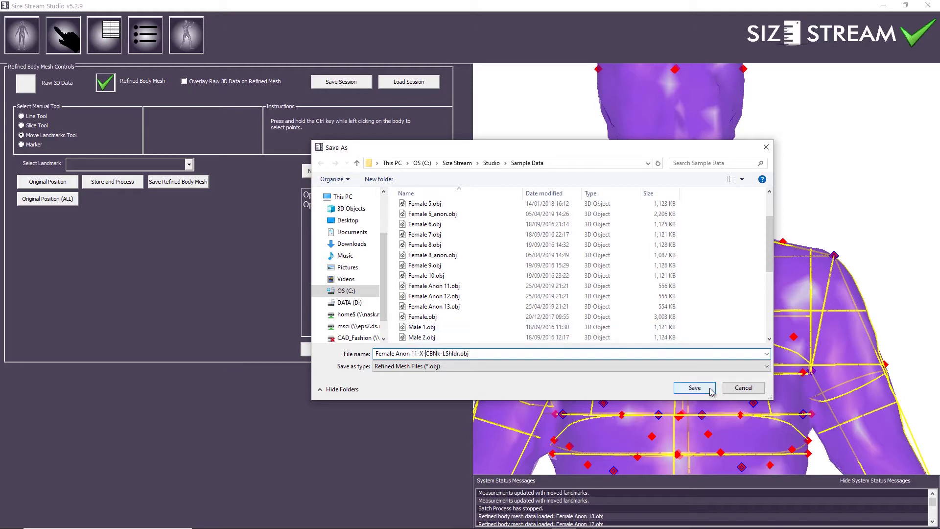
pyautogui.click(695, 388)
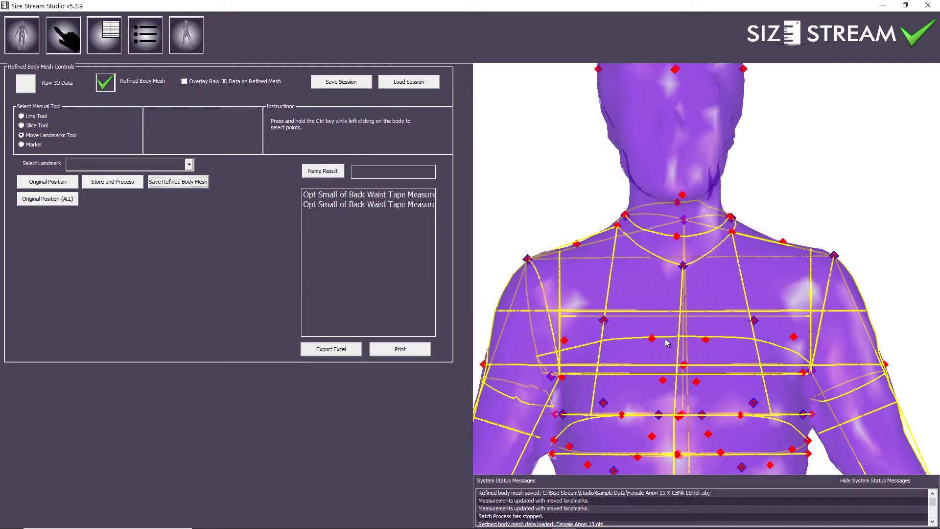
pyautogui.moveTo(653, 331)
pyautogui.mouseDown()
pyautogui.moveTo(752, 332)
pyautogui.moveTo(642, 323)
pyautogui.moveTo(651, 329)
pyautogui.mouseUp()
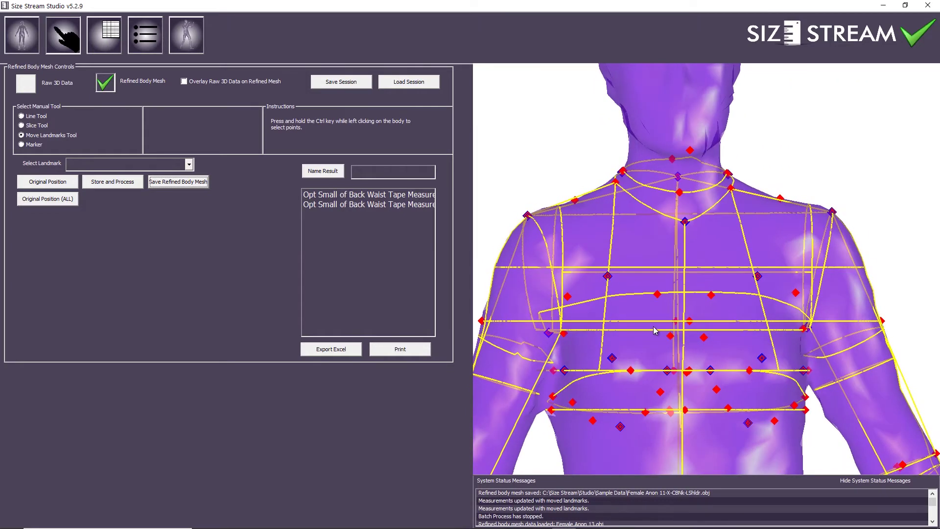
pyautogui.moveTo(728, 394); pyautogui.dragTo(682, 370)
pyautogui.moveTo(680, 367); pyautogui.dragTo(678, 366, button='middle')
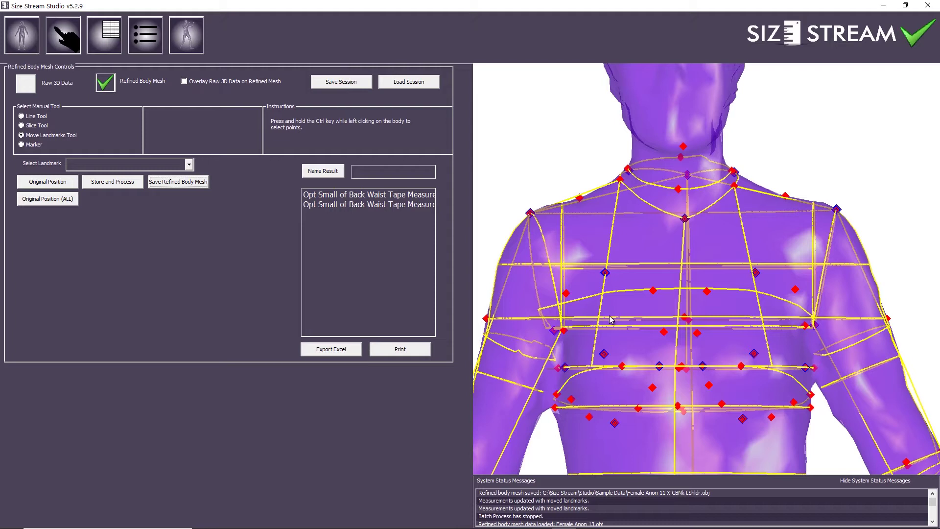
pyautogui.moveTo(650, 332)
pyautogui.mouseDown()
pyautogui.moveTo(656, 338)
pyautogui.moveTo(634, 333)
pyautogui.mouseUp()
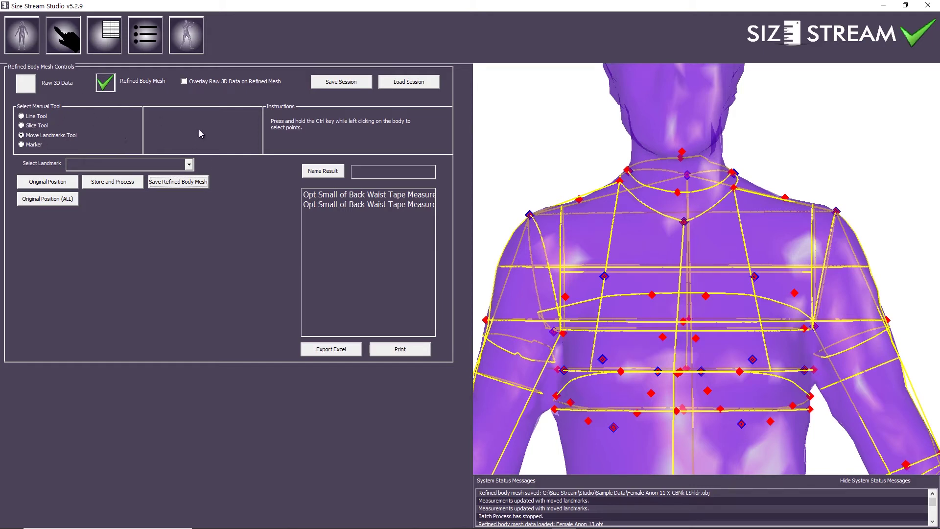
# Step: With the Line Tool, measure the curve distance between two points across the front of the chest, from armhole to armhole
pyautogui.click(21, 117)
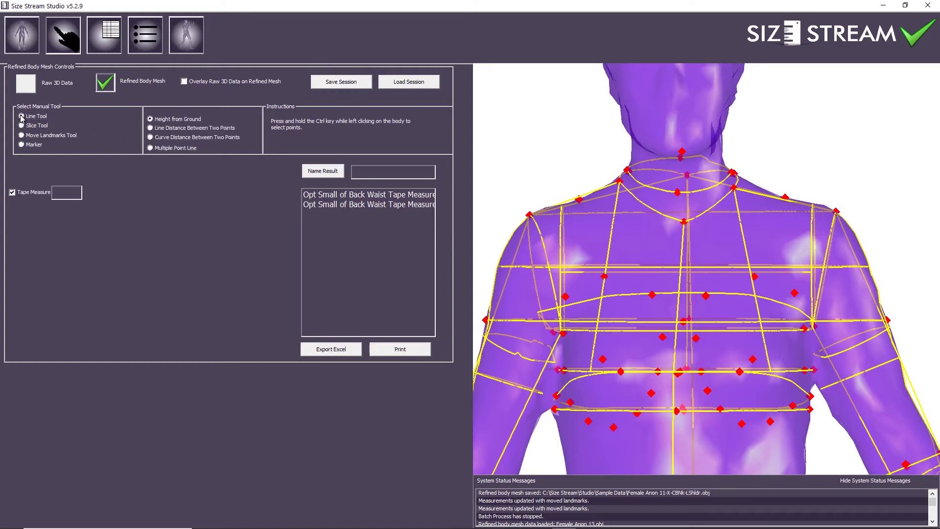
pyautogui.click(150, 137)
pyautogui.moveTo(560, 308); pyautogui.dragTo(588, 306)
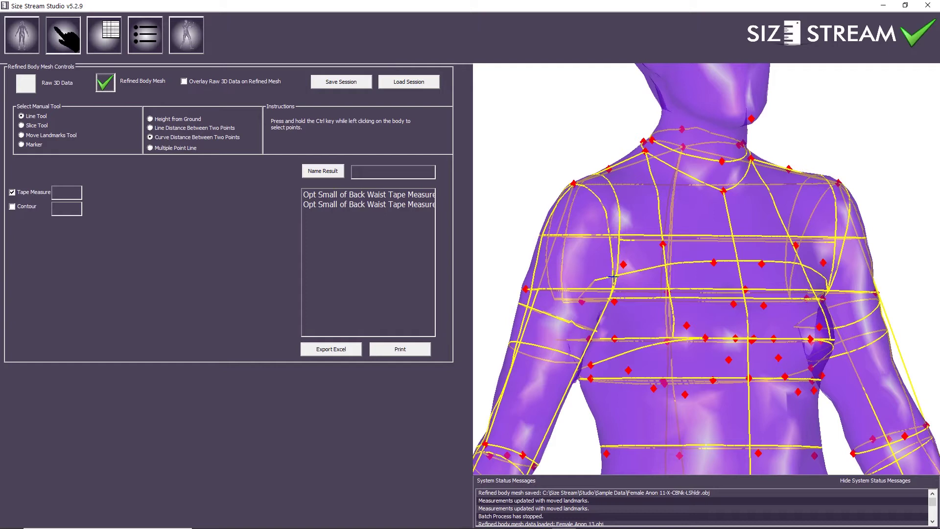
pyautogui.moveTo(619, 293); pyautogui.dragTo(546, 293)
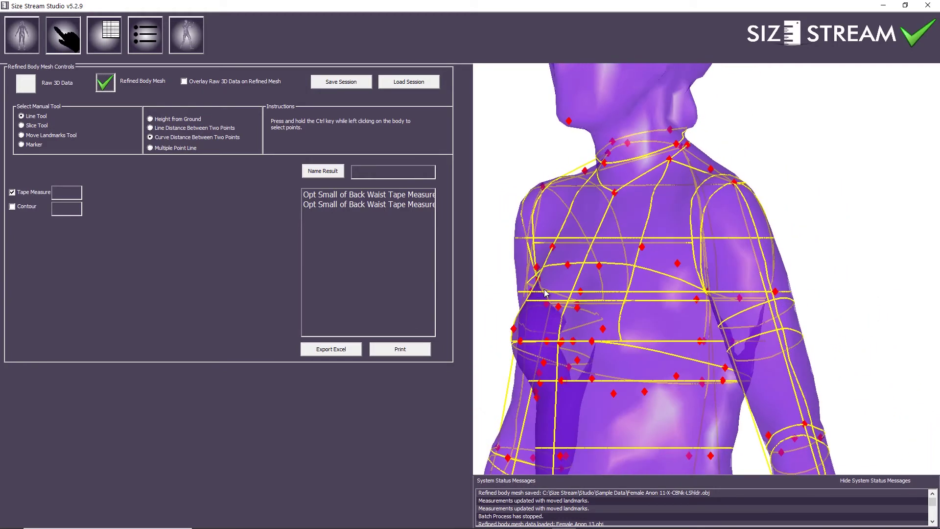
pyautogui.keyDown('ctrl'); pyautogui.click(699, 275); pyautogui.keyUp('ctrl')
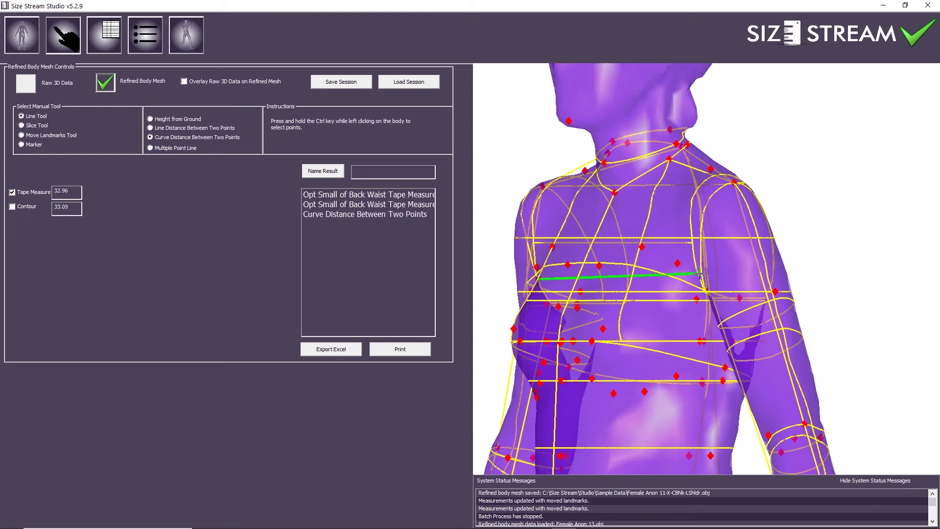
# Step: Name the new front curve distance result Across Fr
pyautogui.moveTo(616, 317); pyautogui.dragTo(592, 293)
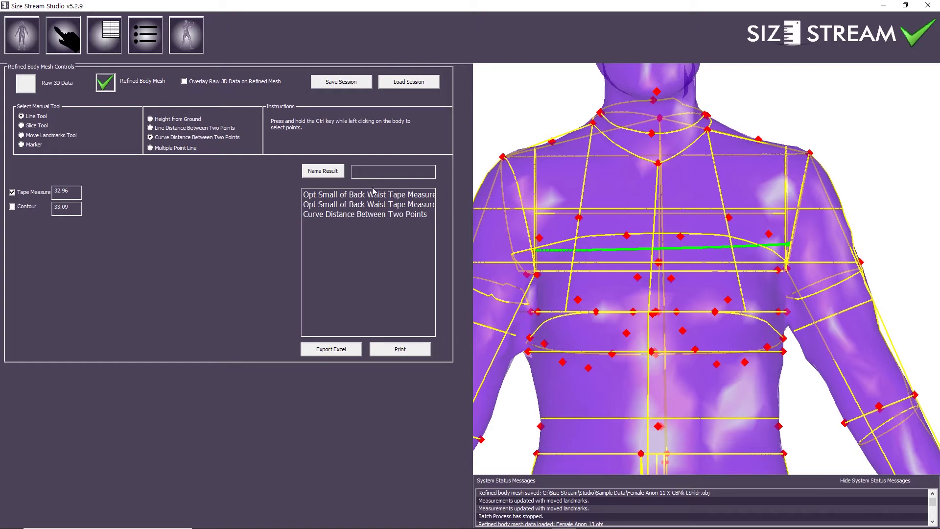
pyautogui.click(377, 214)
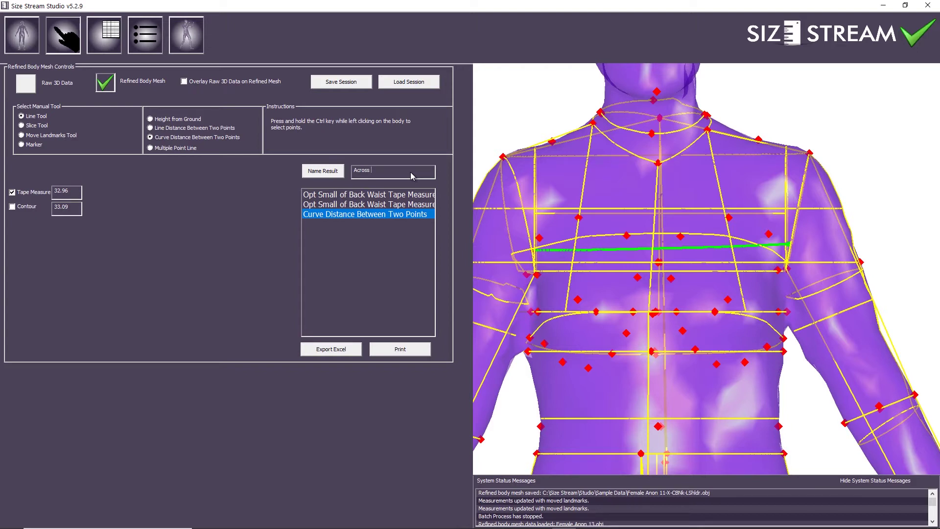
pyautogui.click(321, 172)
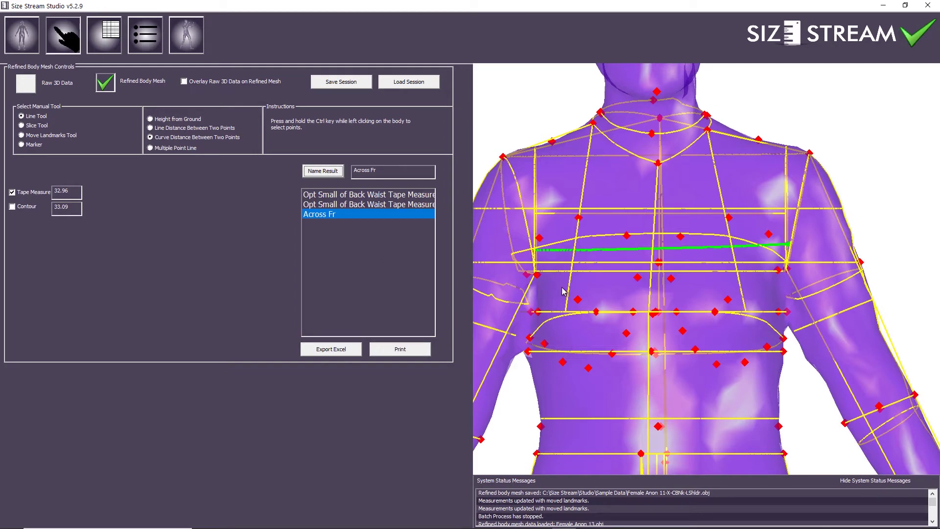
# Step: Measure the curve distance between two points across the upper back, from armhole to armhole
pyautogui.moveTo(562, 287); pyautogui.dragTo(558, 262, button='middle')
pyautogui.moveTo(532, 284); pyautogui.dragTo(683, 281)
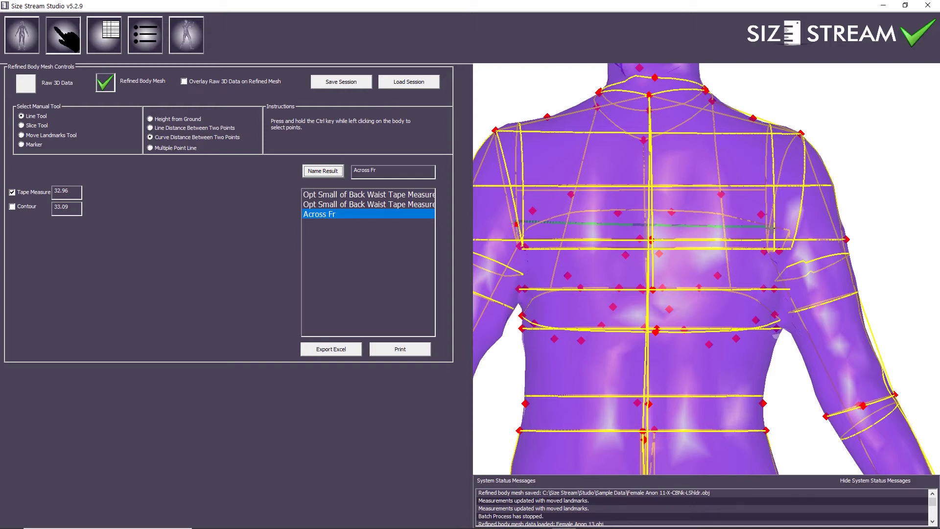
pyautogui.moveTo(793, 230); pyautogui.dragTo(772, 230)
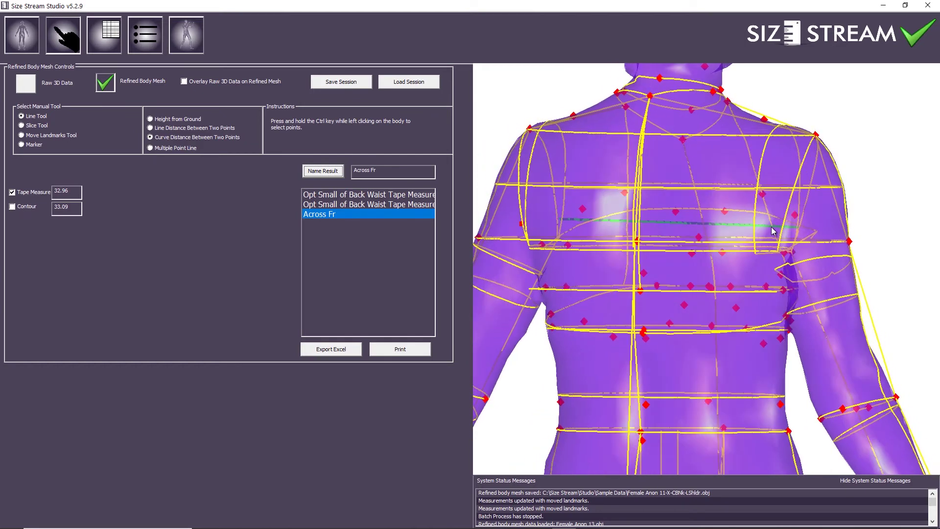
pyautogui.keyDown('ctrl'); pyautogui.click(784, 227); pyautogui.keyUp('ctrl')
# Step: Name the new back curve distance result Across Bk
pyautogui.moveTo(729, 258); pyautogui.dragTo(760, 265)
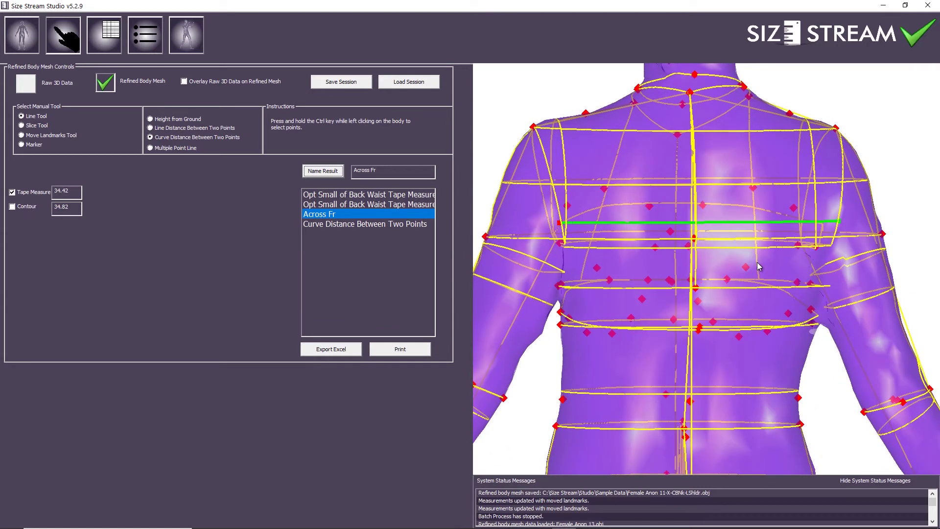
pyautogui.click(354, 226)
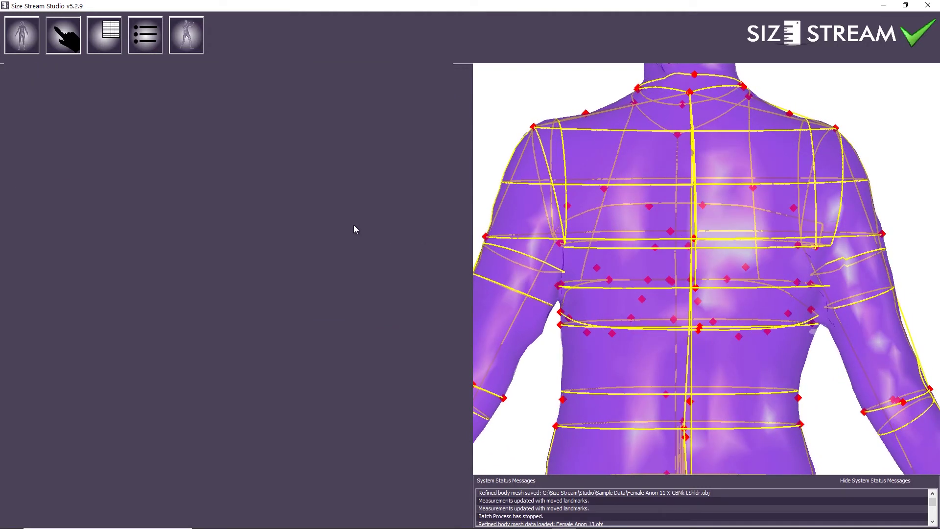
pyautogui.click(378, 170)
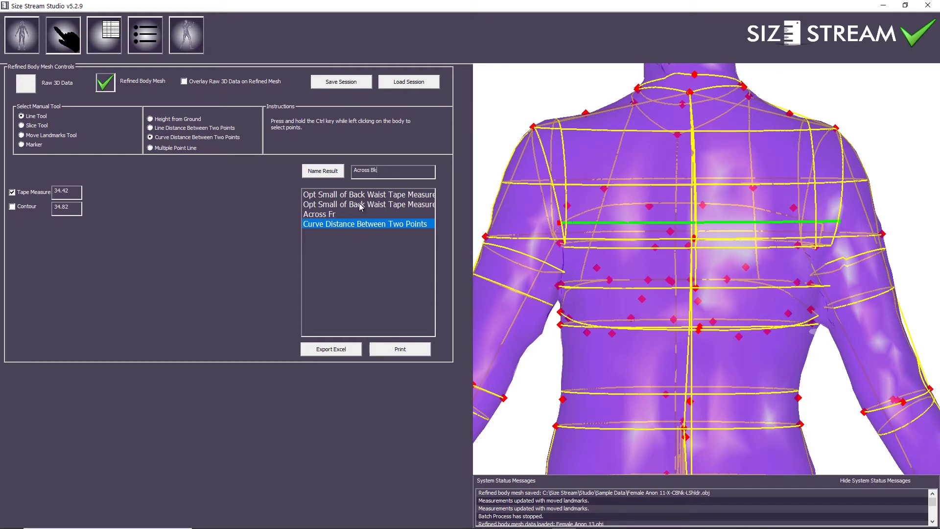
pyautogui.click(331, 173)
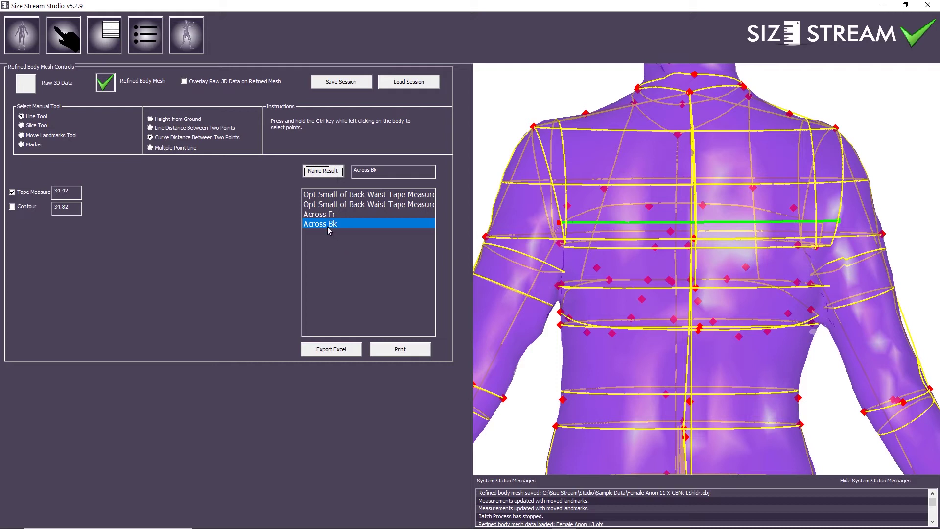
# Step: Export the manual measurements to the Studio Extracted Data folder as ManualMeasurements.csv
pyautogui.click(331, 349)
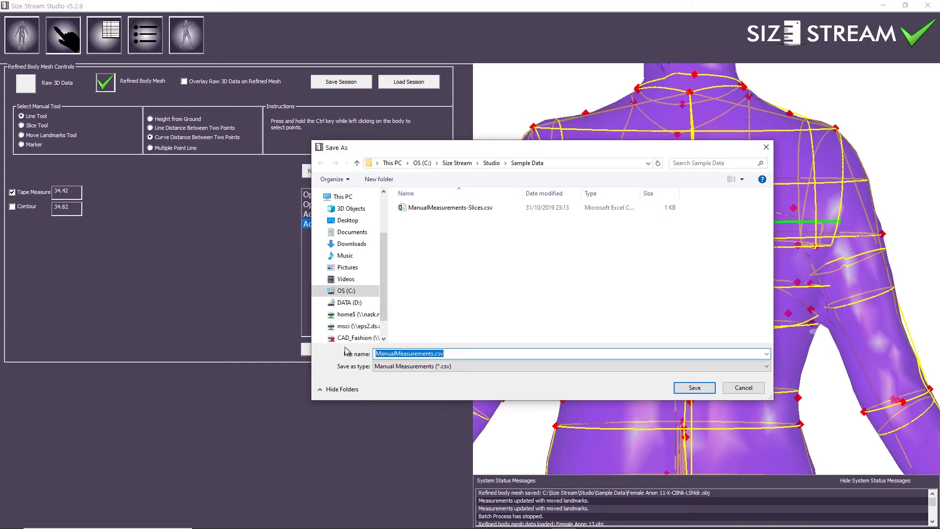
pyautogui.click(495, 166)
pyautogui.click(438, 239)
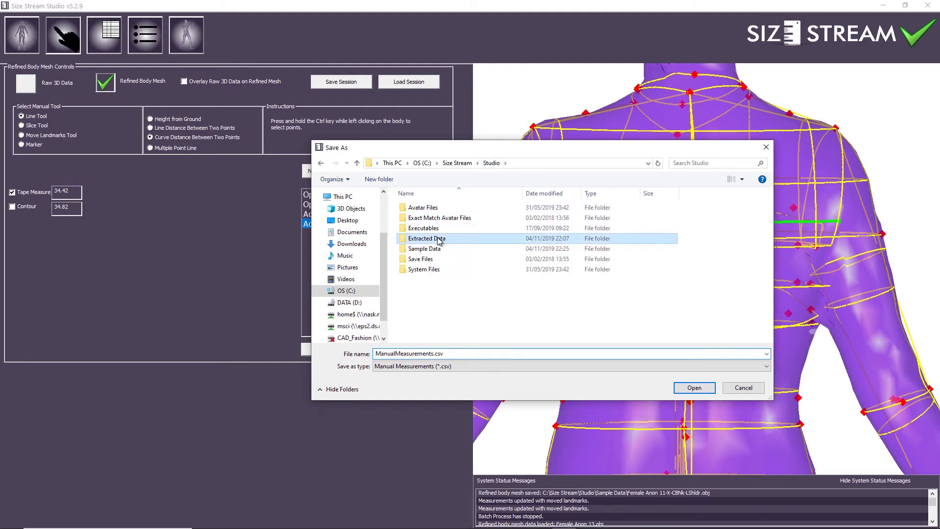
pyautogui.doubleClick(439, 240)
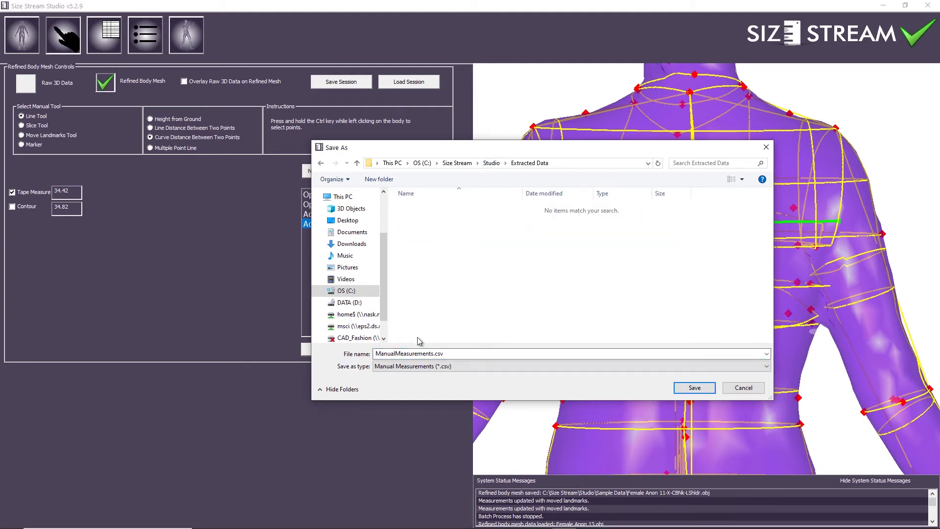
pyautogui.click(694, 388)
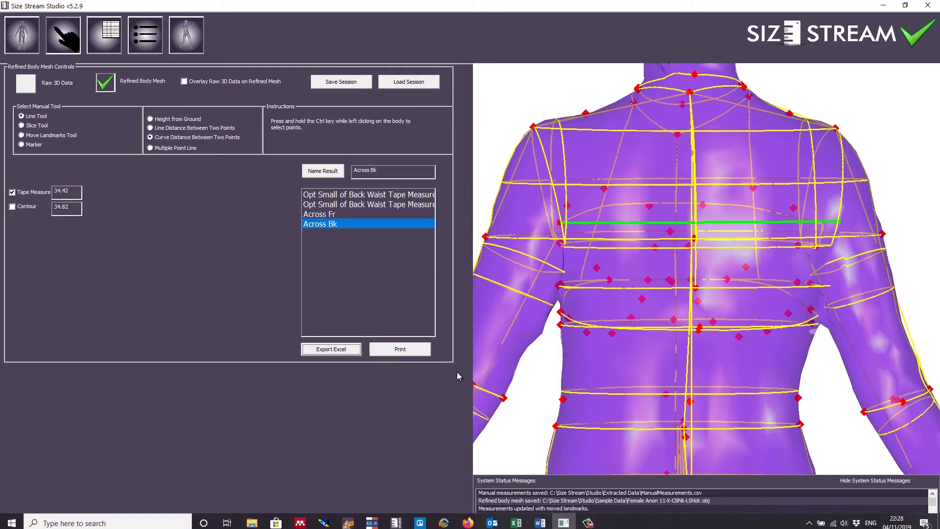
# Step: Switch to File Explorer and open ManualMeasurements.csv from the Extracted Data folder in Excel
pyautogui.click(259, 521)
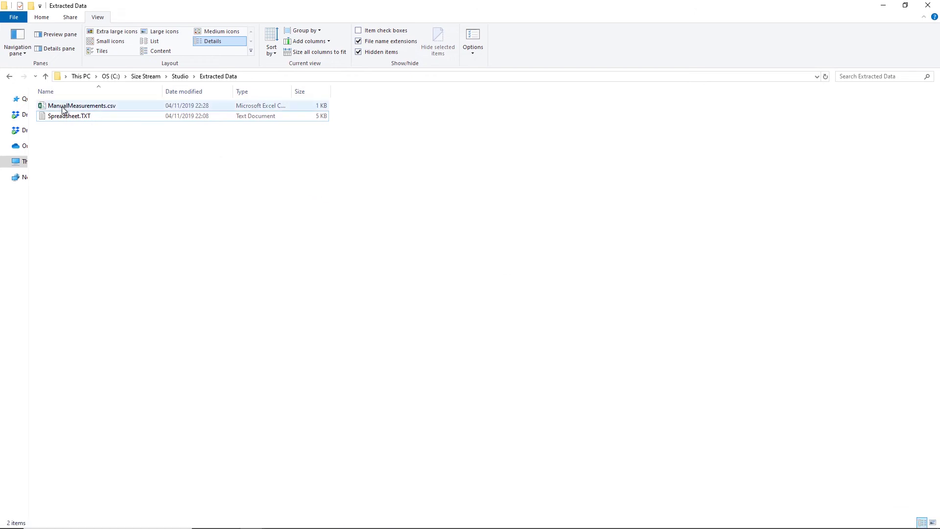
pyautogui.click(67, 107)
pyautogui.rightClick(66, 106)
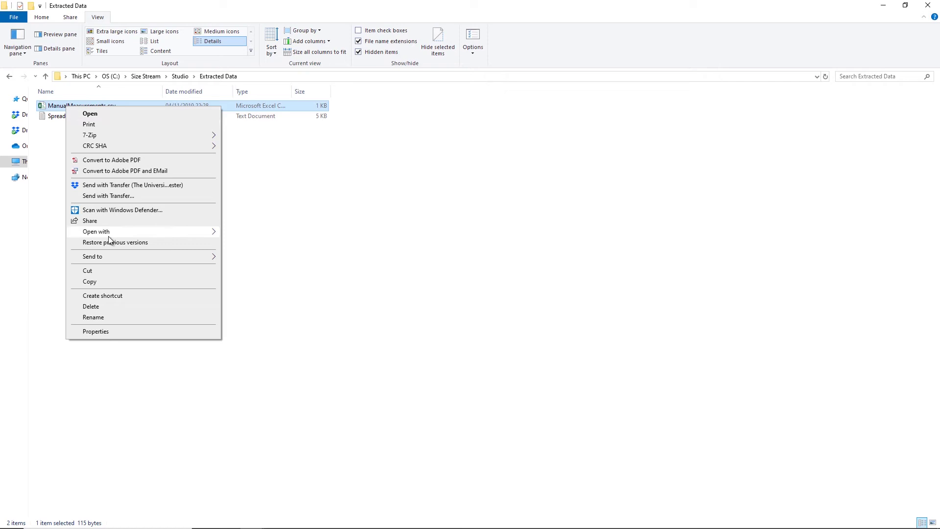
pyautogui.moveTo(116, 231)
pyautogui.click(264, 233)
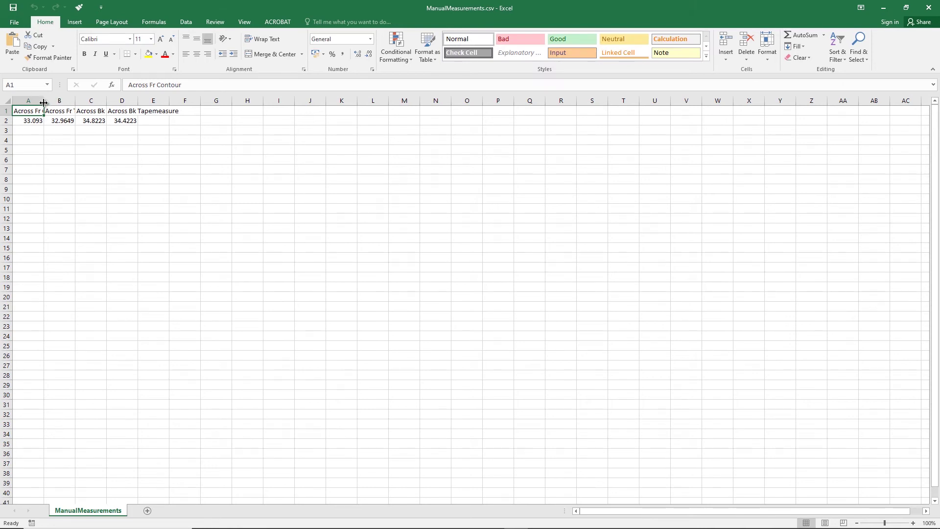
# Step: Fit columns A to D to their headings and check the front and back contour and tape measure values in row 2
pyautogui.doubleClick(44, 103)
pyautogui.doubleClick(100, 102)
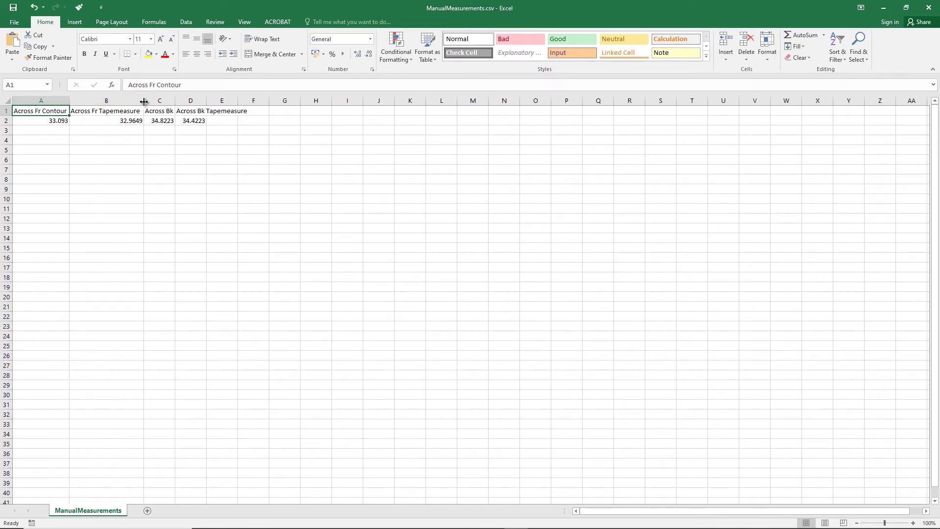
pyautogui.doubleClick(175, 102)
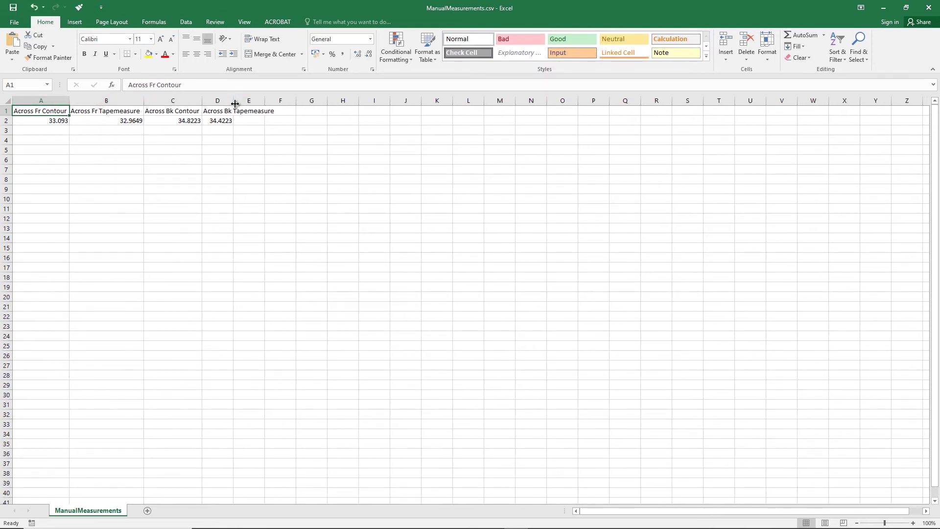
pyautogui.doubleClick(234, 101)
pyautogui.click(58, 123)
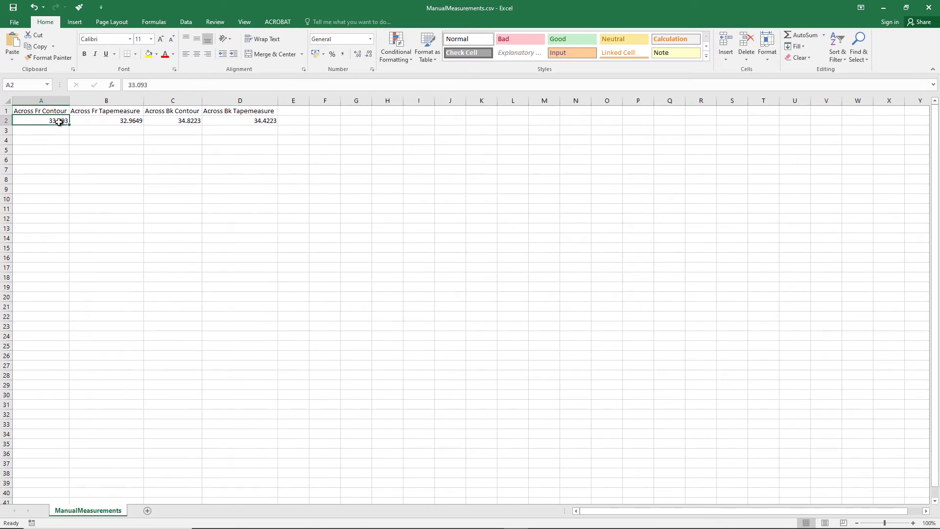
pyautogui.click(130, 120)
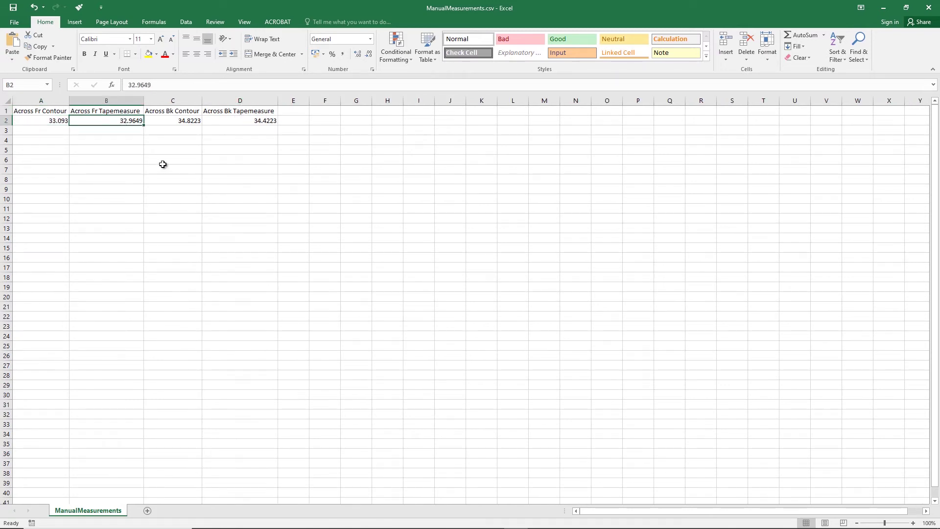
pyautogui.click(188, 120)
pyautogui.click(253, 122)
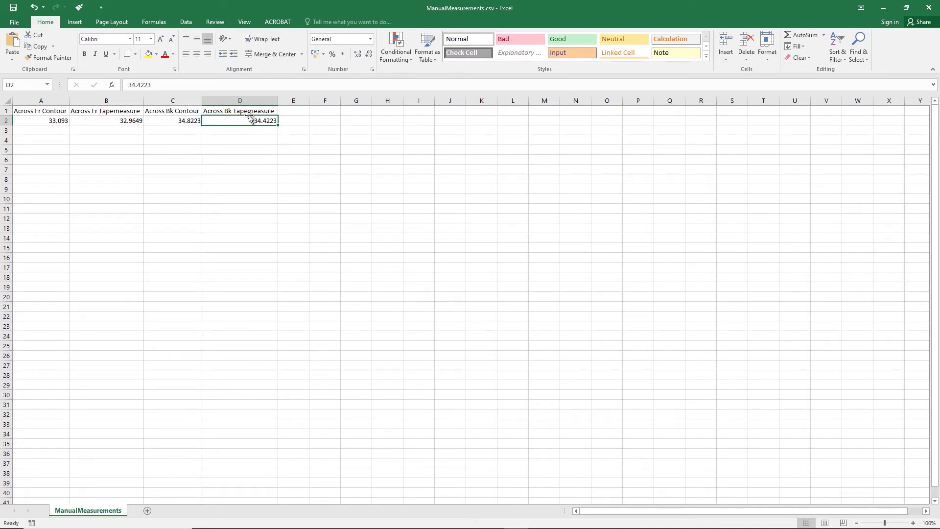
# Step: Switch back to Size Stream Studio and trace a Multiple Point Line on the body's front right, from side neck through the bust landmark to the waist
pyautogui.moveTo(514, 527)
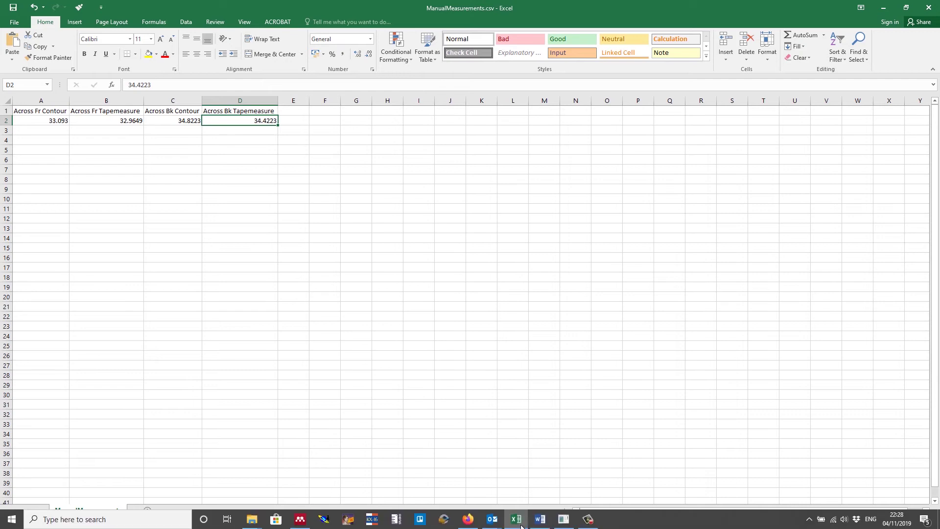
pyautogui.click(566, 521)
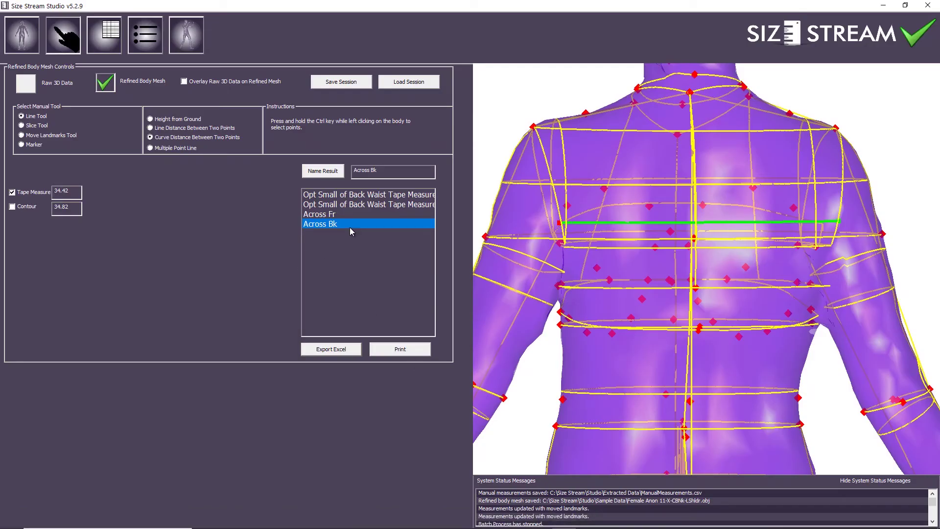
pyautogui.moveTo(577, 299); pyautogui.dragTo(696, 301)
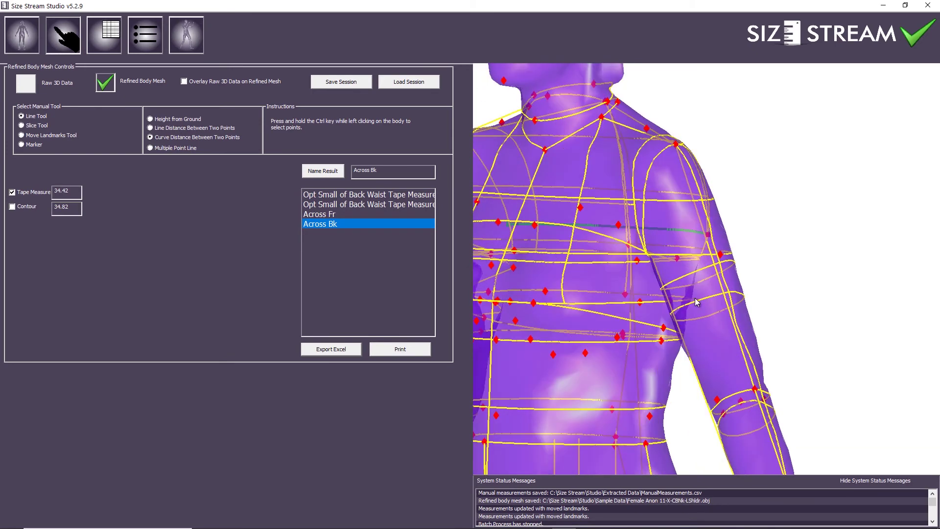
pyautogui.moveTo(584, 309); pyautogui.dragTo(630, 314)
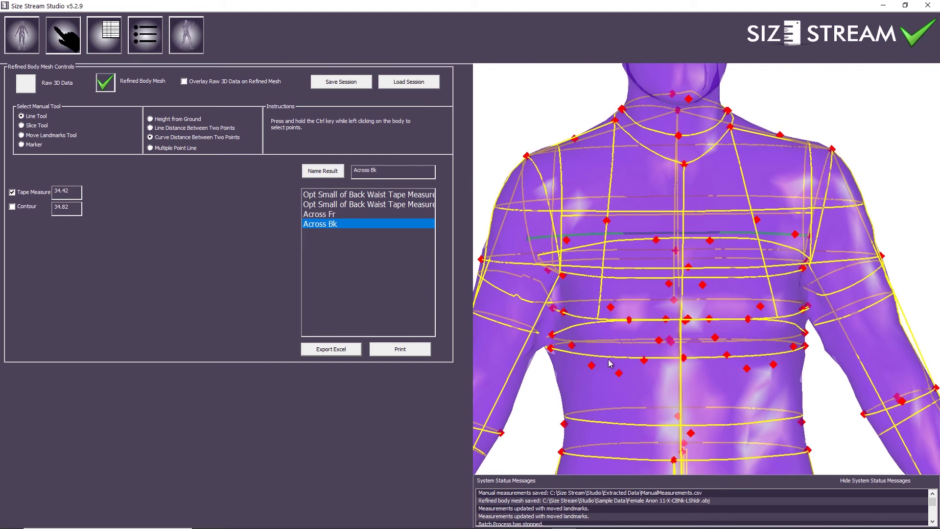
pyautogui.click(151, 148)
pyautogui.moveTo(578, 215); pyautogui.dragTo(625, 196)
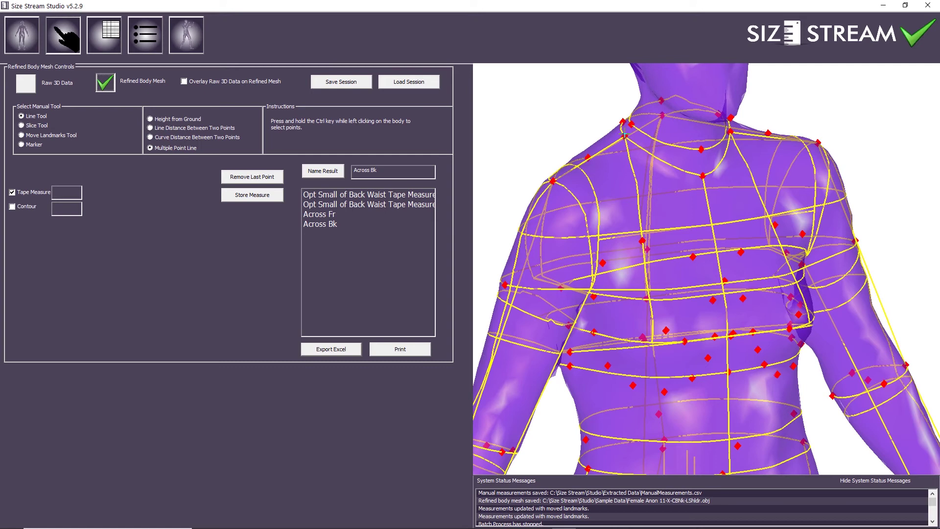
pyautogui.moveTo(650, 210); pyautogui.dragTo(631, 182)
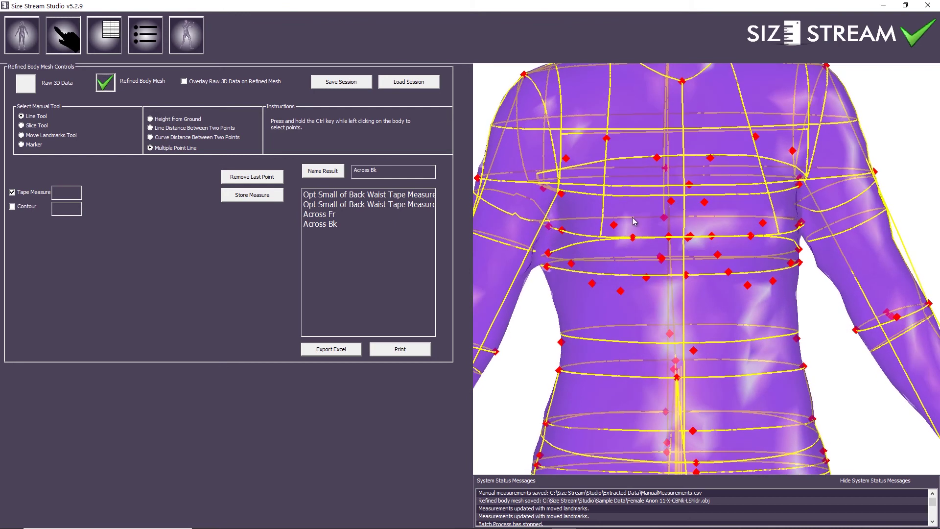
pyautogui.keyDown('ctrl'); pyautogui.click(615, 227); pyautogui.keyUp('ctrl')
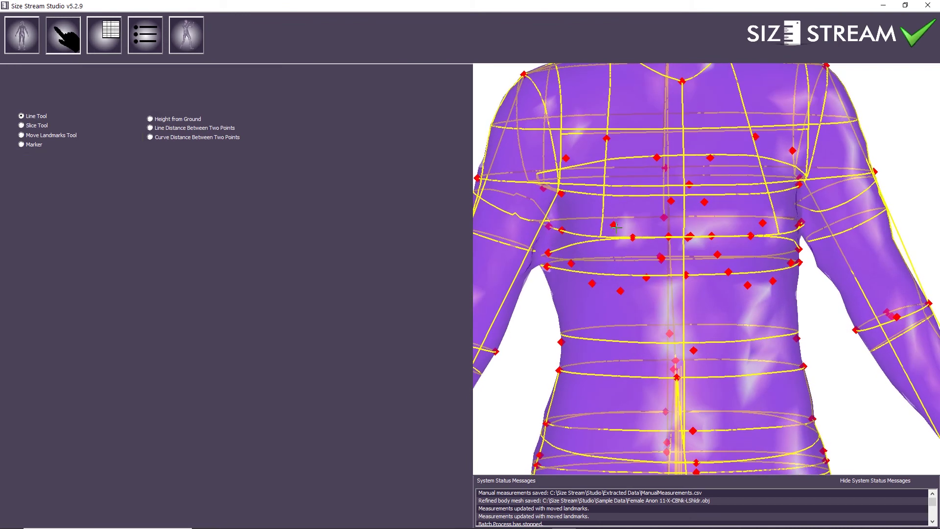
pyautogui.moveTo(621, 249); pyautogui.dragTo(609, 227, button='middle')
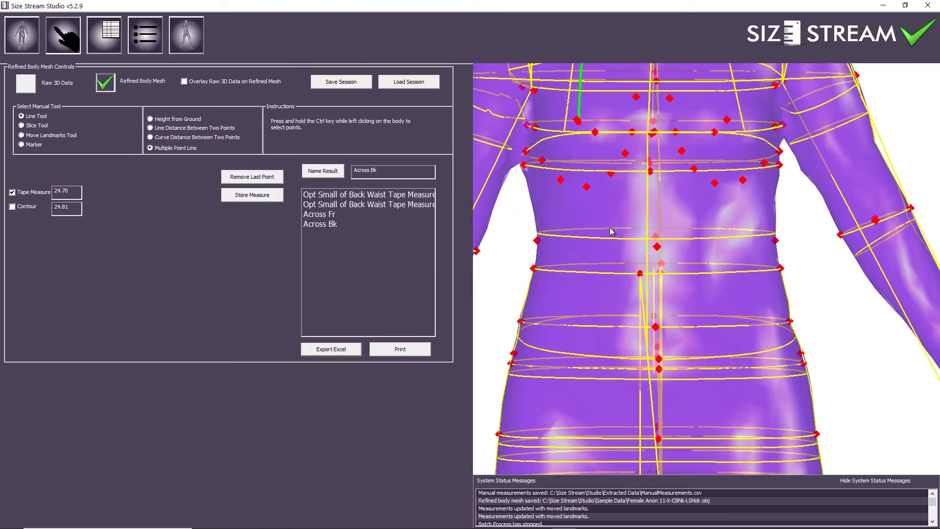
pyautogui.keyDown('ctrl'); pyautogui.click(579, 271); pyautogui.keyUp('ctrl')
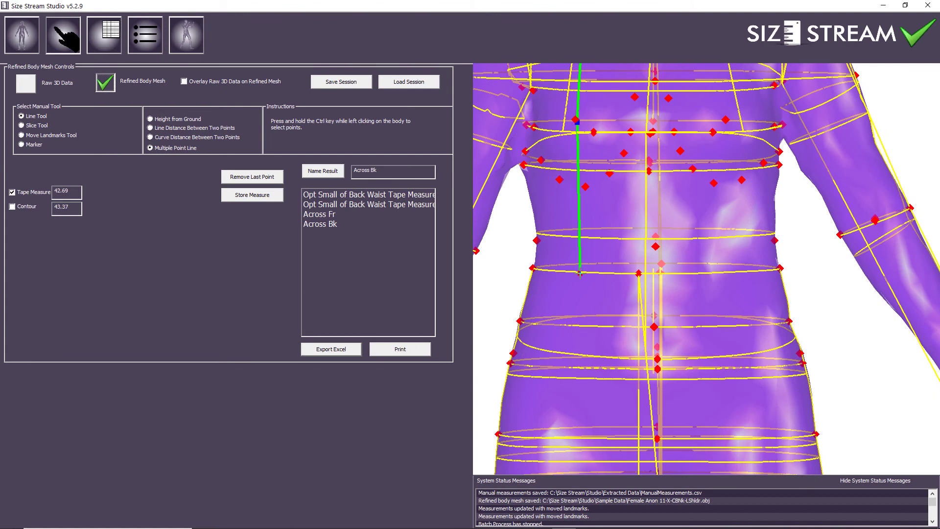
pyautogui.moveTo(579, 298); pyautogui.dragTo(620, 304)
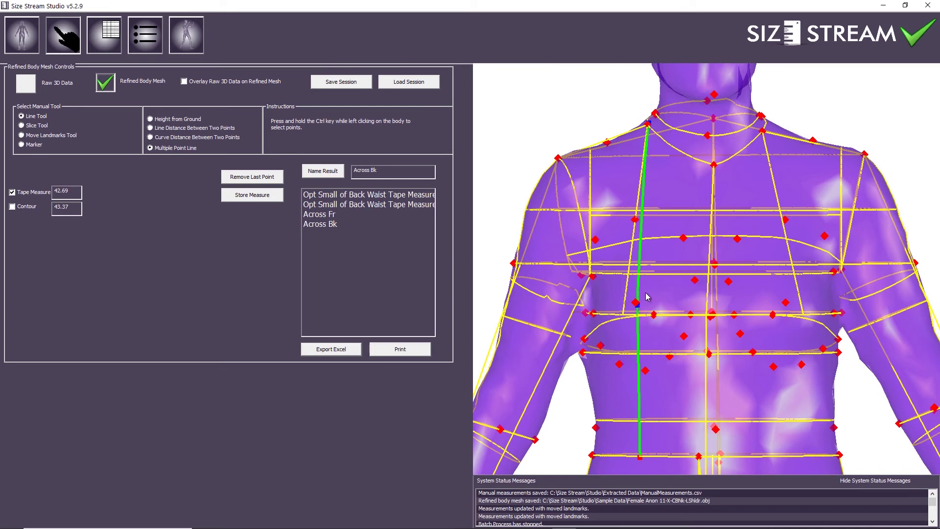
# Step: Display the contour together with the tape measure for the side neck to bust to waist line and compare both paths on the torso
pyautogui.moveTo(652, 425); pyautogui.dragTo(630, 396)
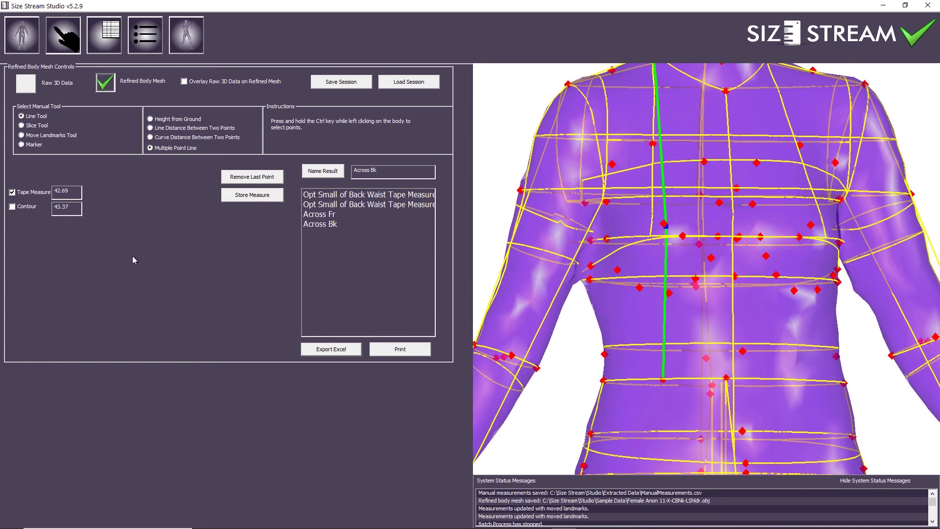
pyautogui.click(12, 206)
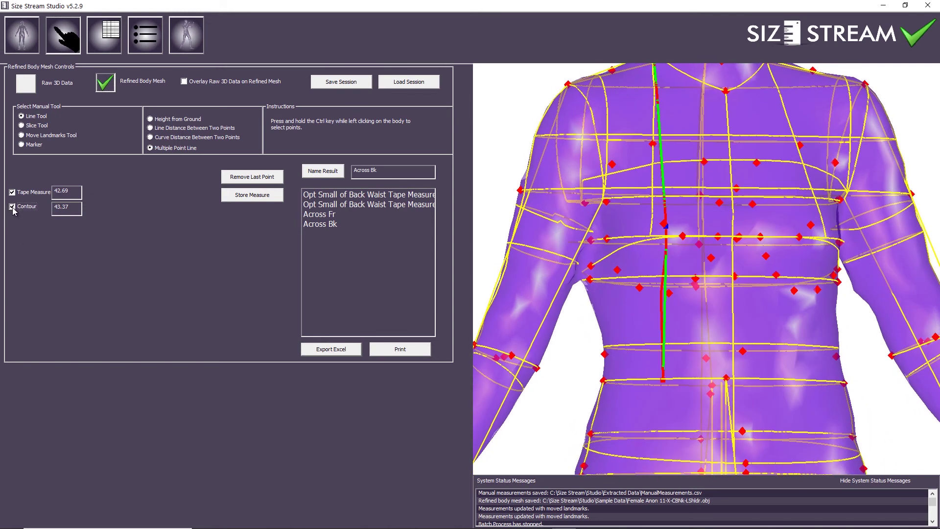
pyautogui.moveTo(654, 409); pyautogui.dragTo(671, 417)
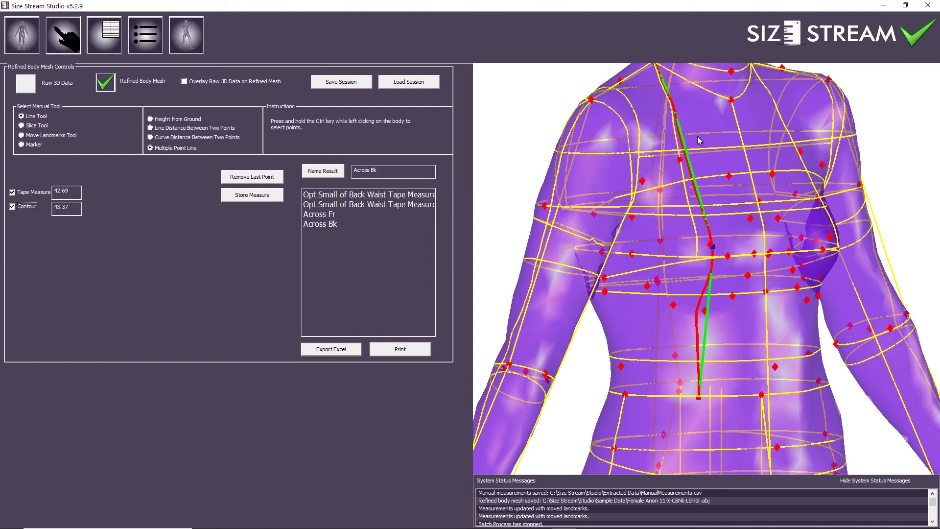
pyautogui.moveTo(696, 140); pyautogui.dragTo(670, 167)
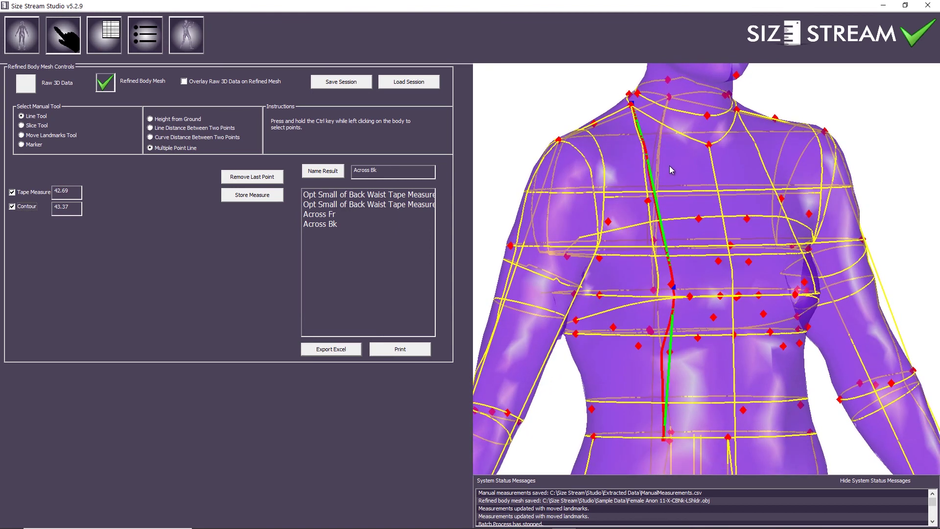
# Step: Store the multiple point line measure and name the result Fr SNP-Bust-Waist
pyautogui.click(247, 197)
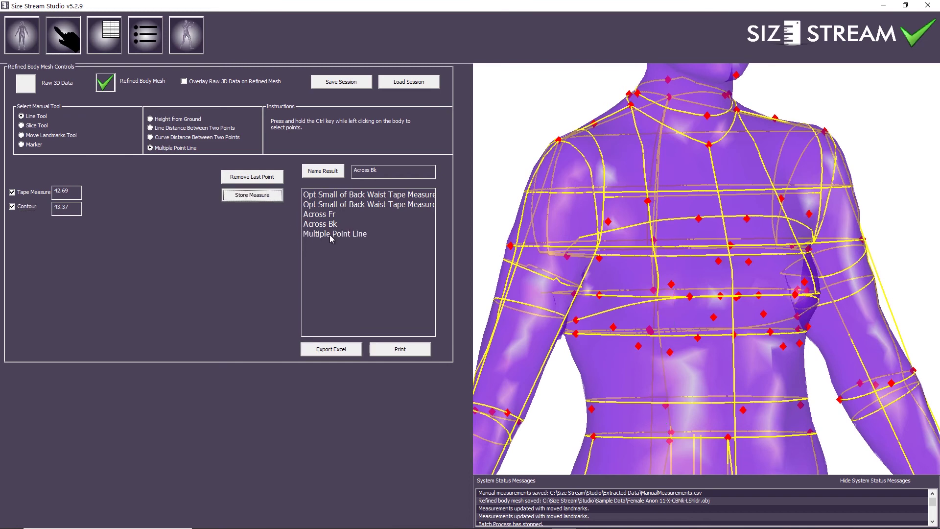
pyautogui.click(354, 233)
pyautogui.moveTo(405, 169); pyautogui.dragTo(350, 169)
pyautogui.write('SNP-Bust-Waist')
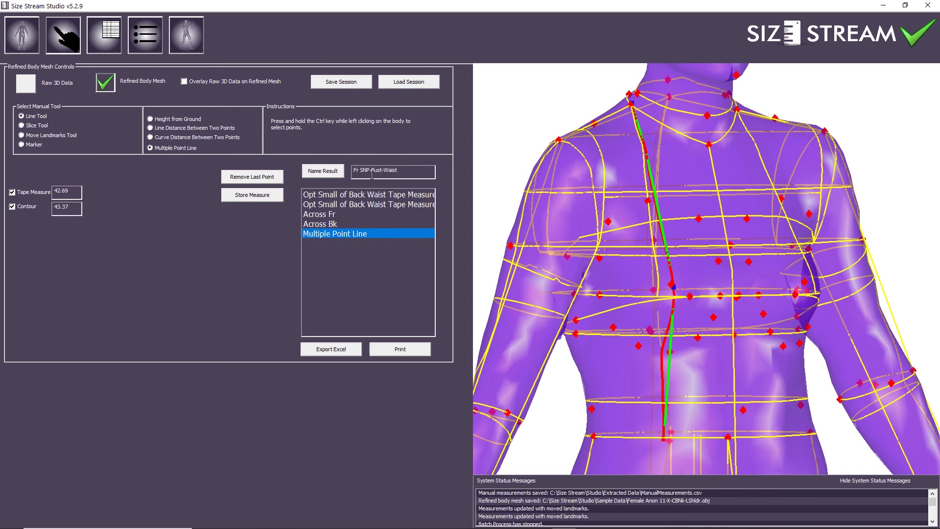
pyautogui.click(328, 171)
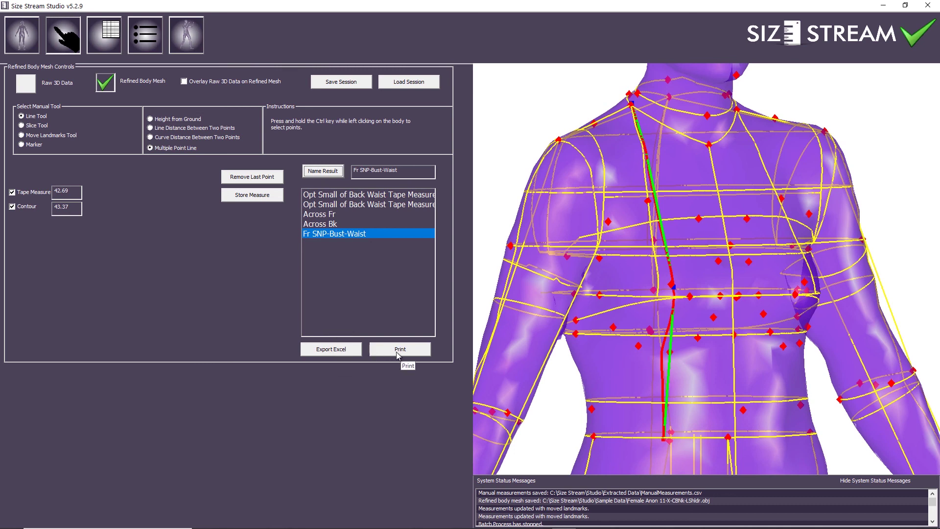
# Step: Examine the Fr SNP-Bust-Waist contour and tape measure paths from side neck to waist from frontal and angled views
pyautogui.moveTo(697, 338); pyautogui.dragTo(673, 315, button='middle')
pyautogui.moveTo(674, 317); pyautogui.dragTo(613, 304)
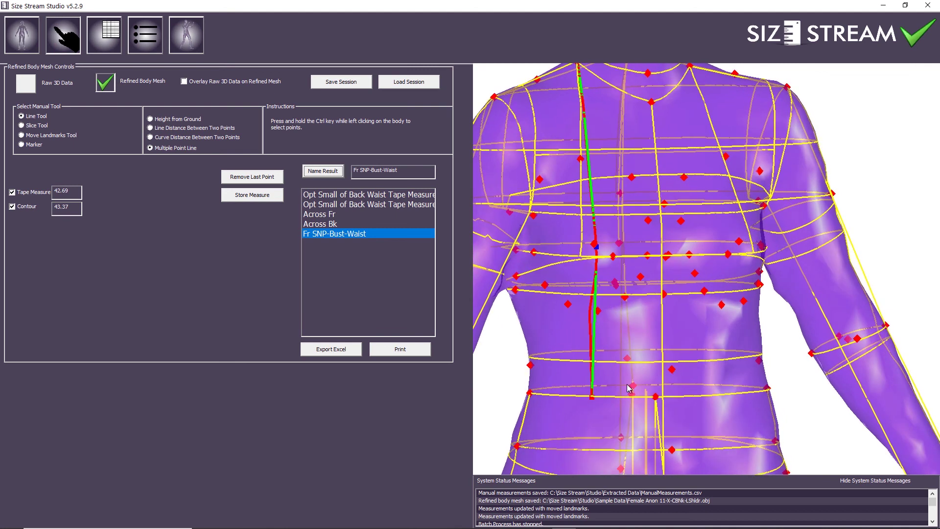
pyautogui.moveTo(599, 277); pyautogui.dragTo(632, 315, button='middle')
pyautogui.moveTo(624, 315); pyautogui.dragTo(611, 314)
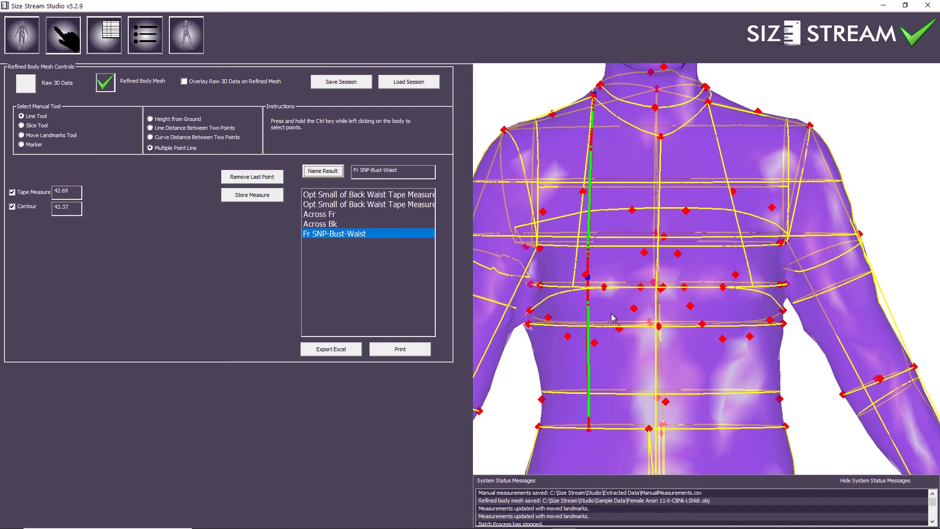
pyautogui.moveTo(611, 126); pyautogui.dragTo(605, 148, button='middle')
pyautogui.moveTo(603, 145); pyautogui.dragTo(611, 161)
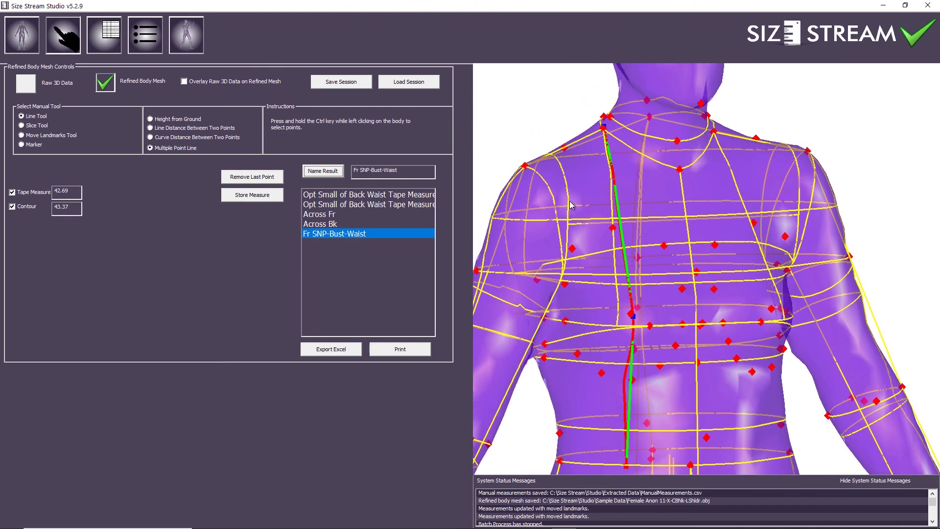